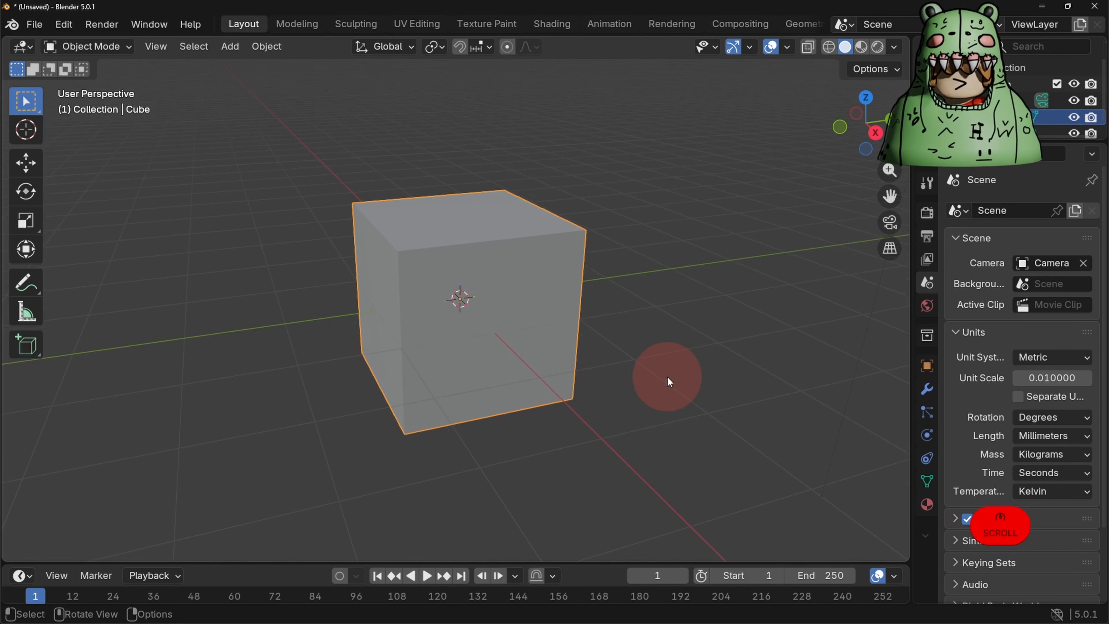
- Scale the default cube down along the Z axis to turn it into a flat square slab
key(s)
key(z)
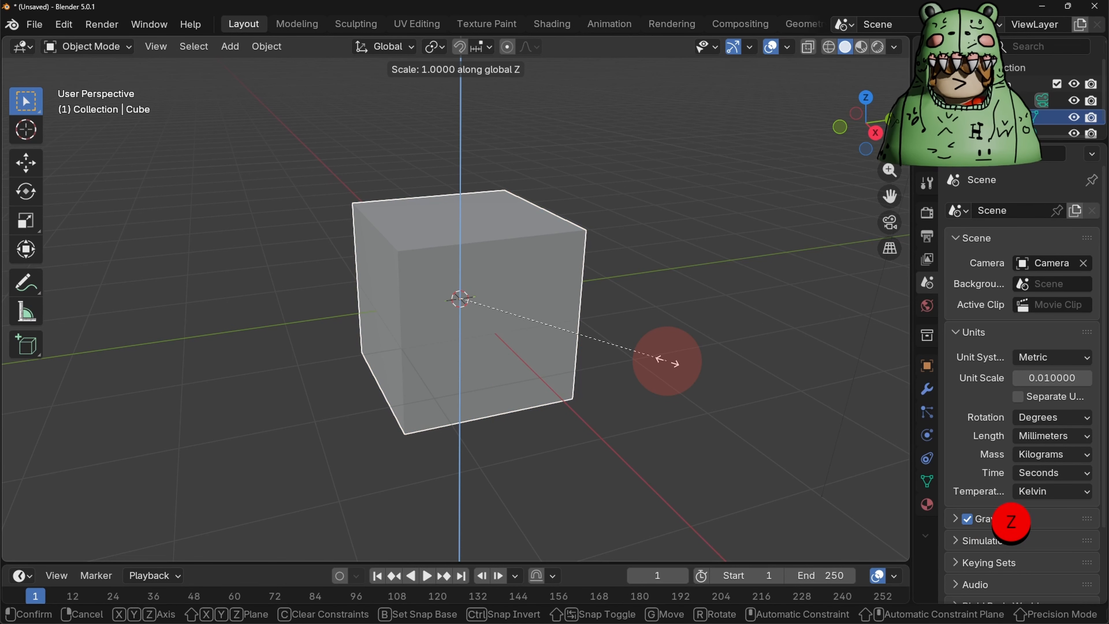
click(476, 326)
scroll(541, 357, up, 1)
middle_drag(541, 357, 553, 340)
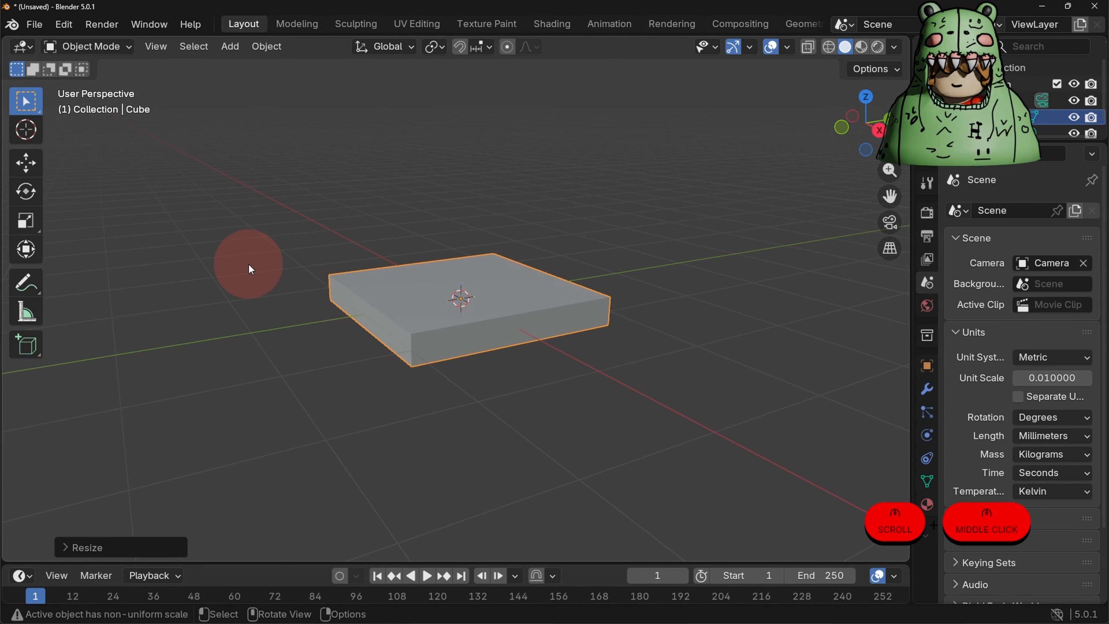
- Enter Edit Mode and inset the slab's top face to leave a narrow border around it
click(104, 47)
click(105, 83)
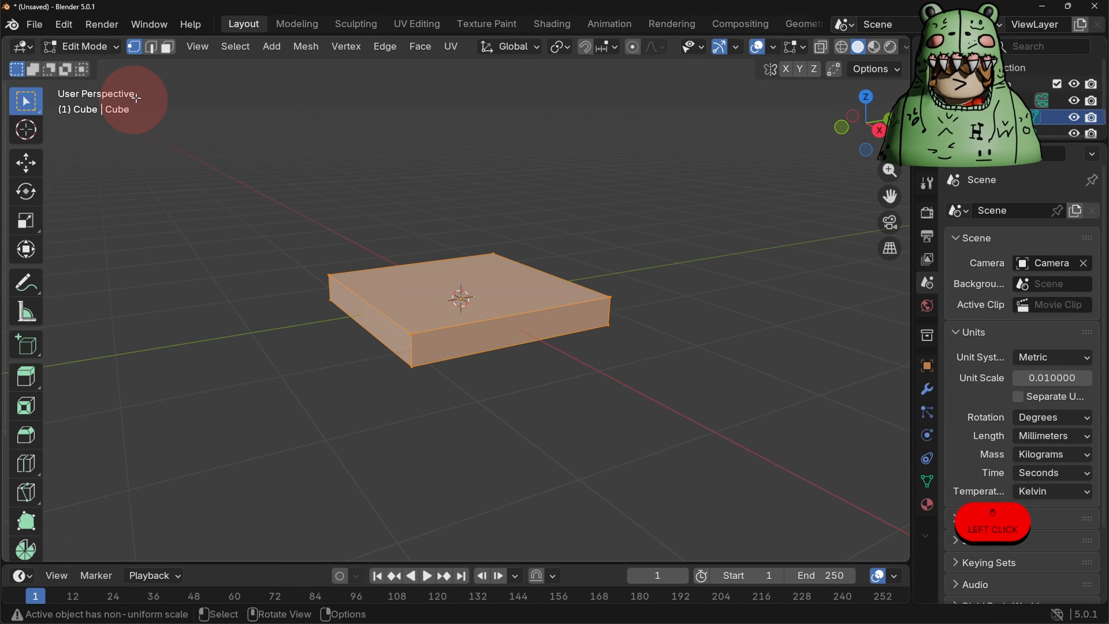
click(170, 54)
middle_drag(247, 203, 458, 292)
click(457, 292)
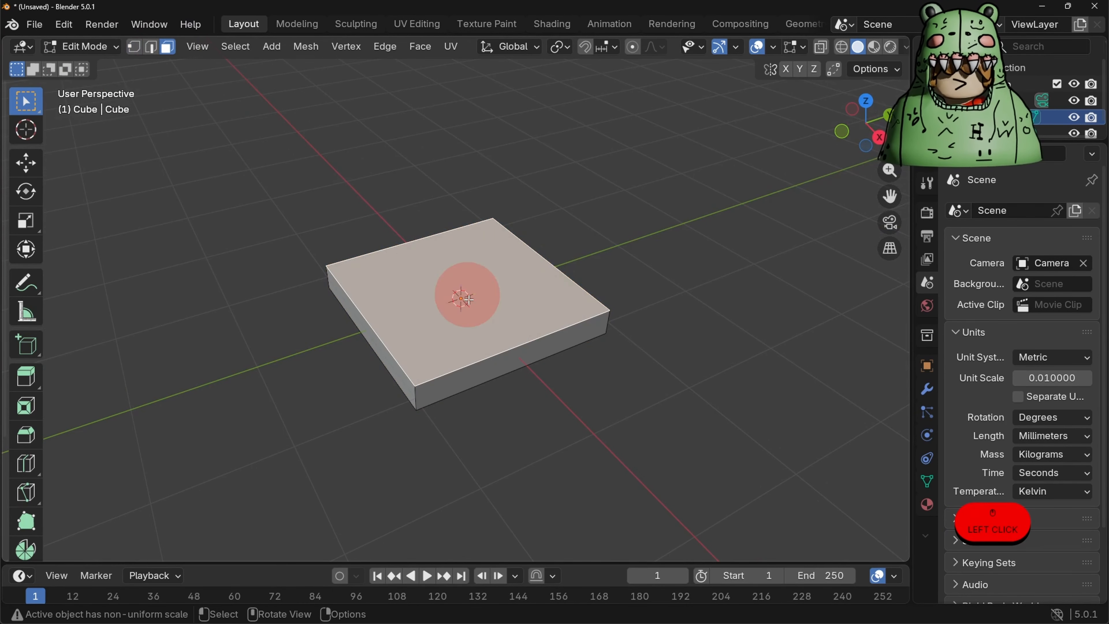
key(i)
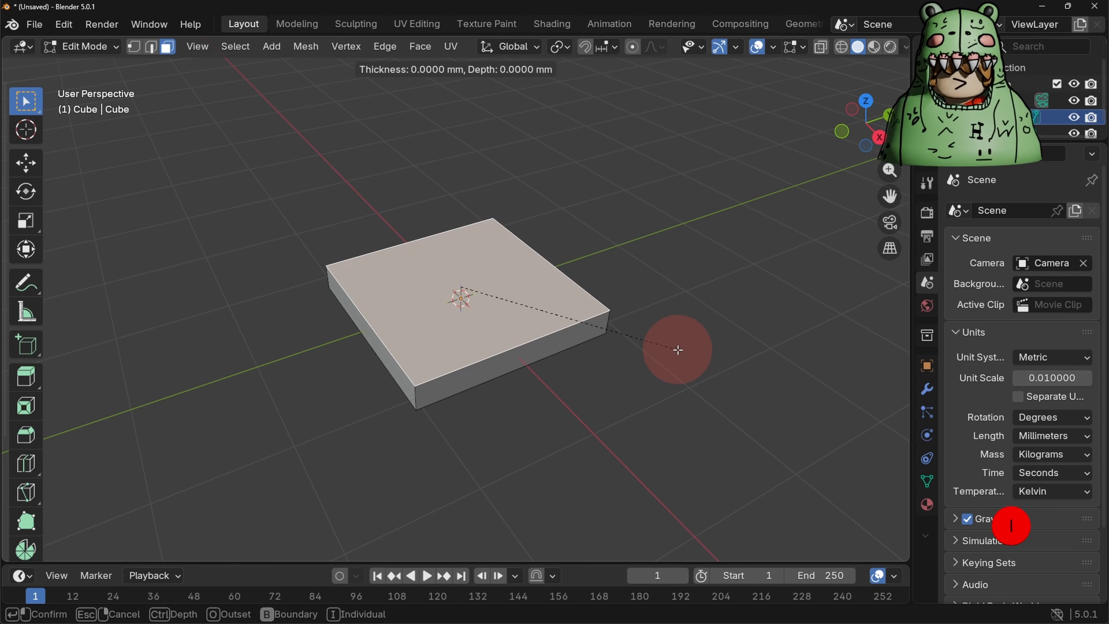
click(659, 349)
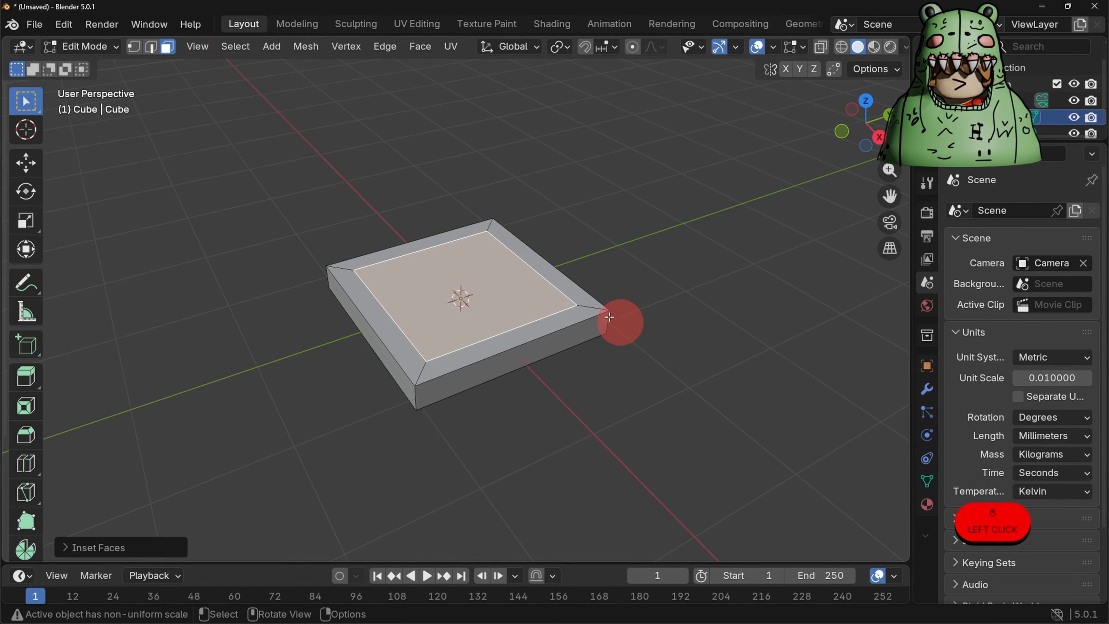
- Bevel the slab's four vertical corner edges with 3 segments to round the corners
click(151, 47)
middle_drag(257, 377, 434, 381)
click(422, 361)
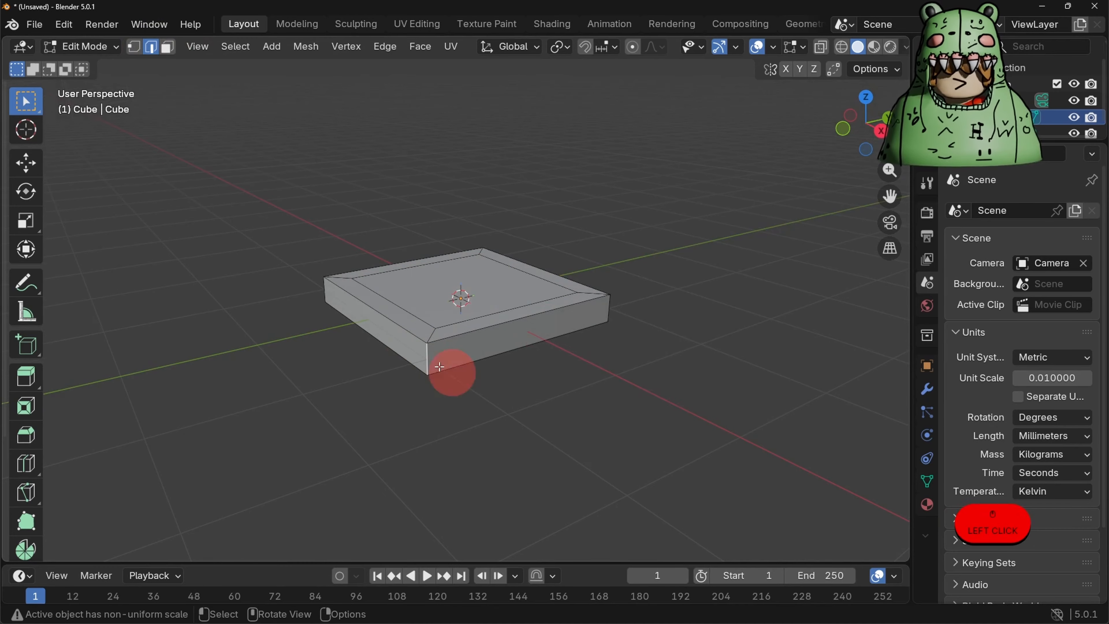
middle_drag(578, 382, 495, 386)
shift+click(455, 370)
middle_drag(563, 381, 559, 354)
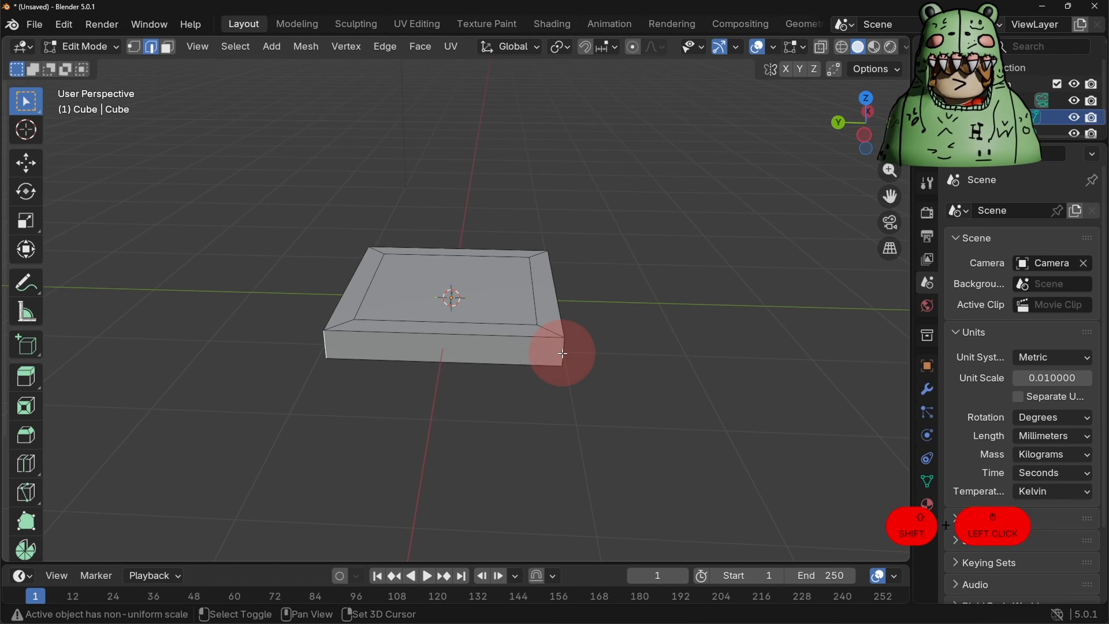
click(33, 437)
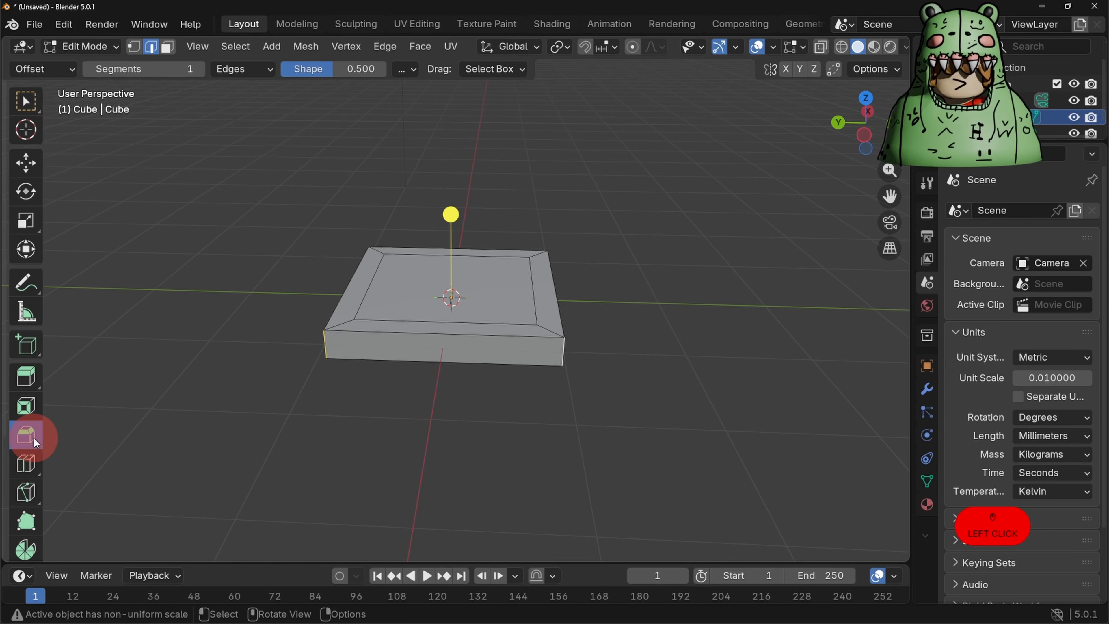
click(197, 69)
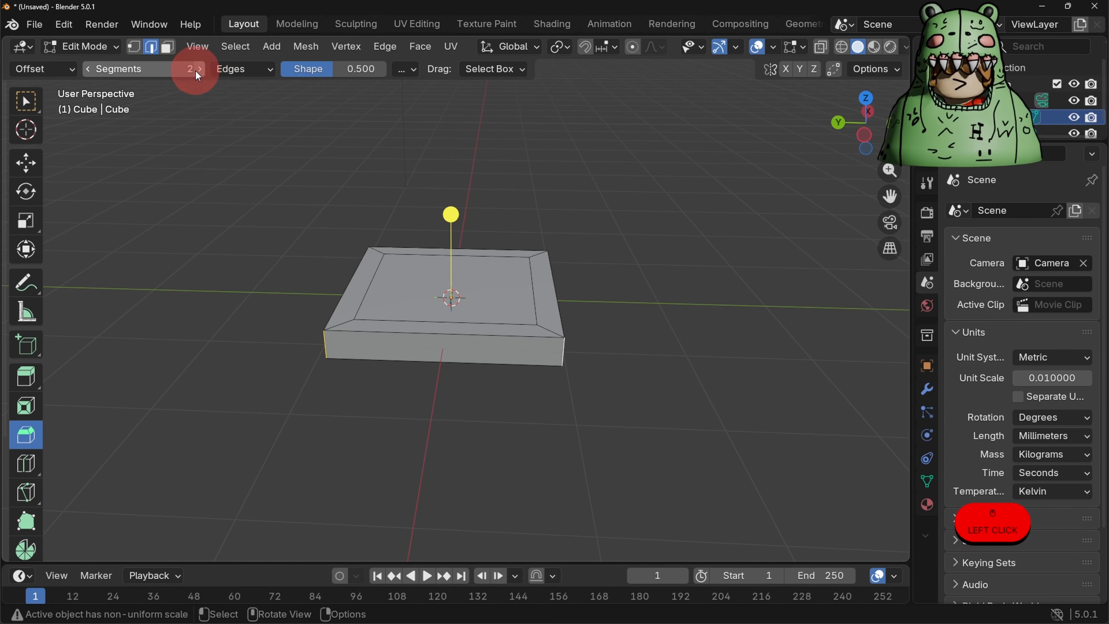
click(197, 69)
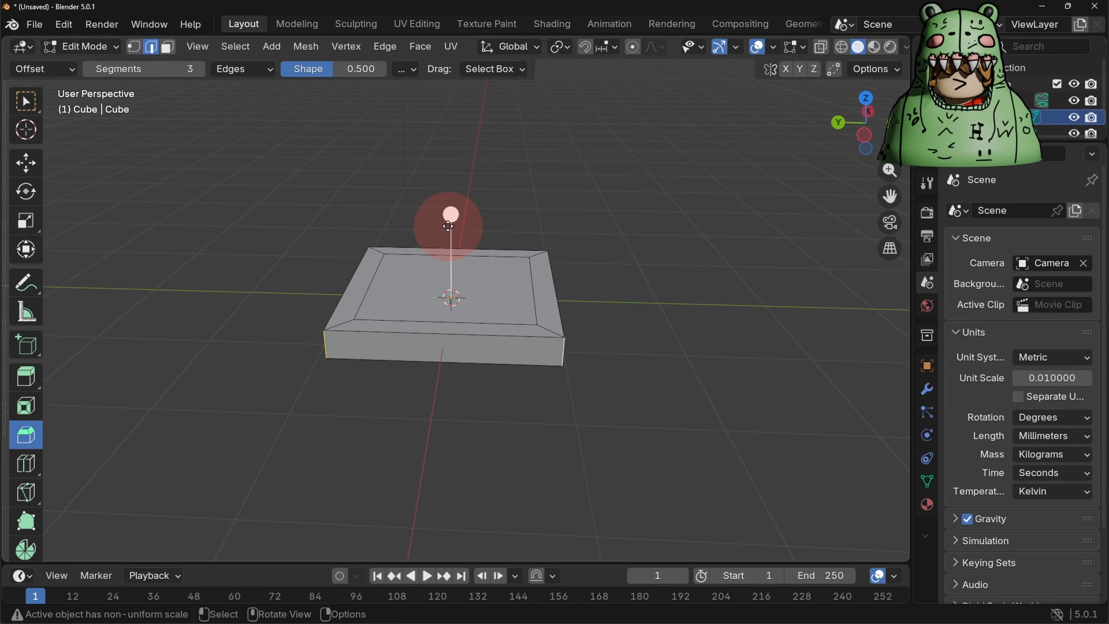
drag(450, 218, 463, 189)
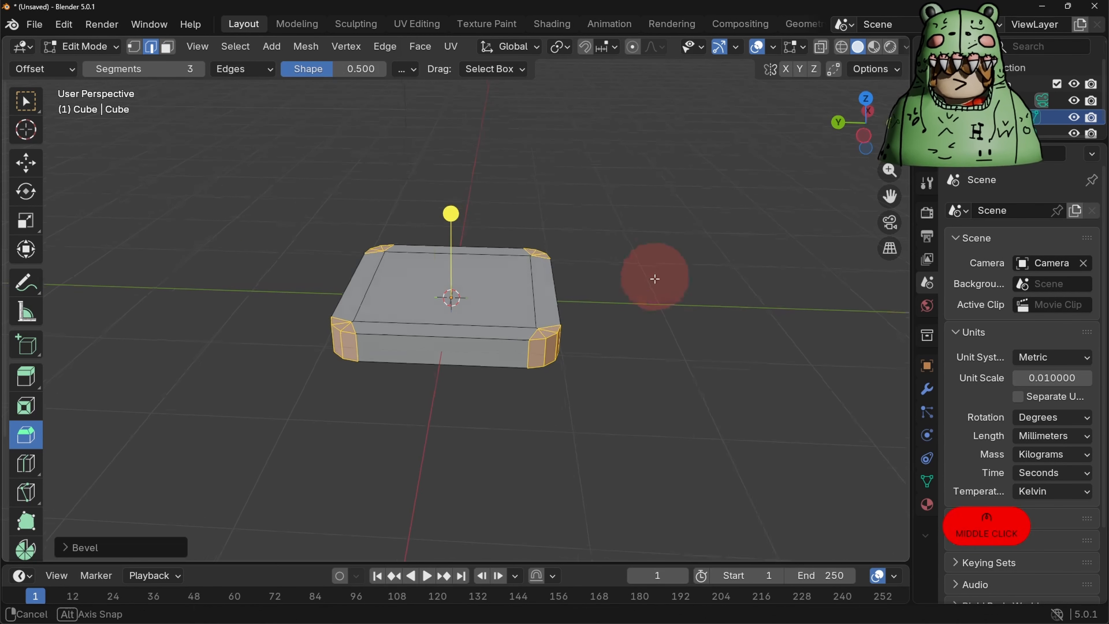
- Subdivide two adjacent edges of the inset top face twice each
middle_drag(653, 277, 409, 274)
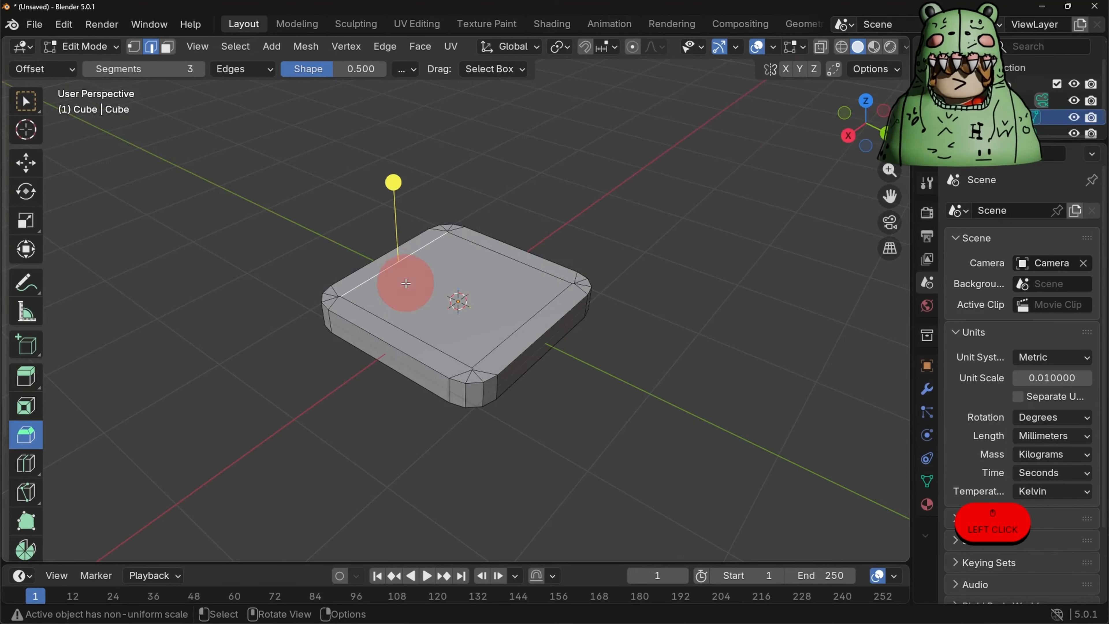
right_click(384, 240)
click(332, 151)
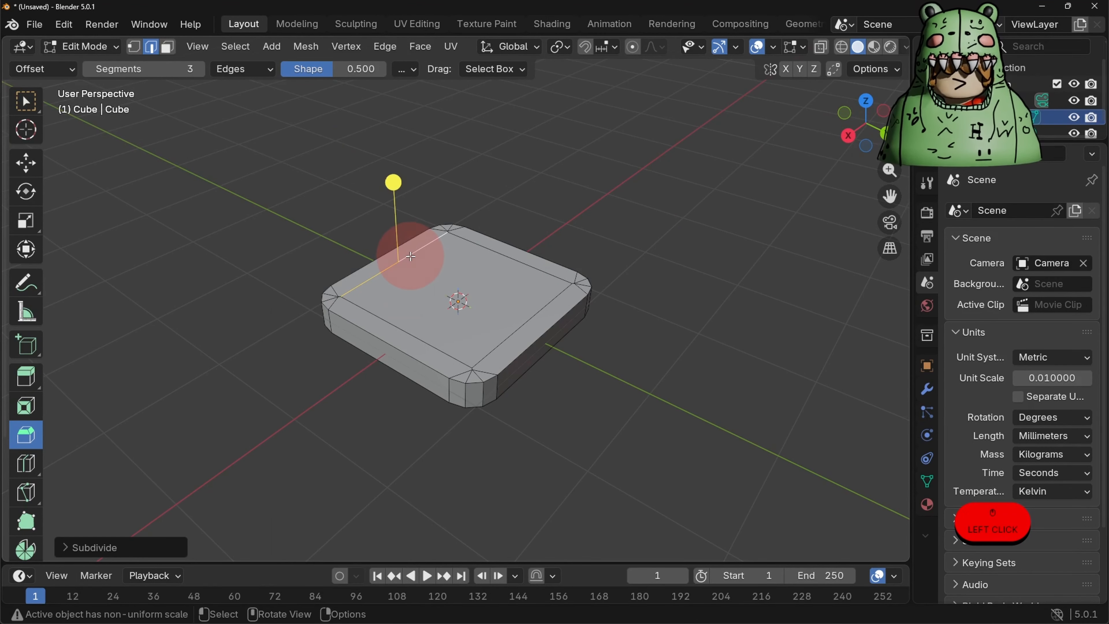
right_click(339, 128)
click(339, 120)
click(404, 326)
right_click(404, 326)
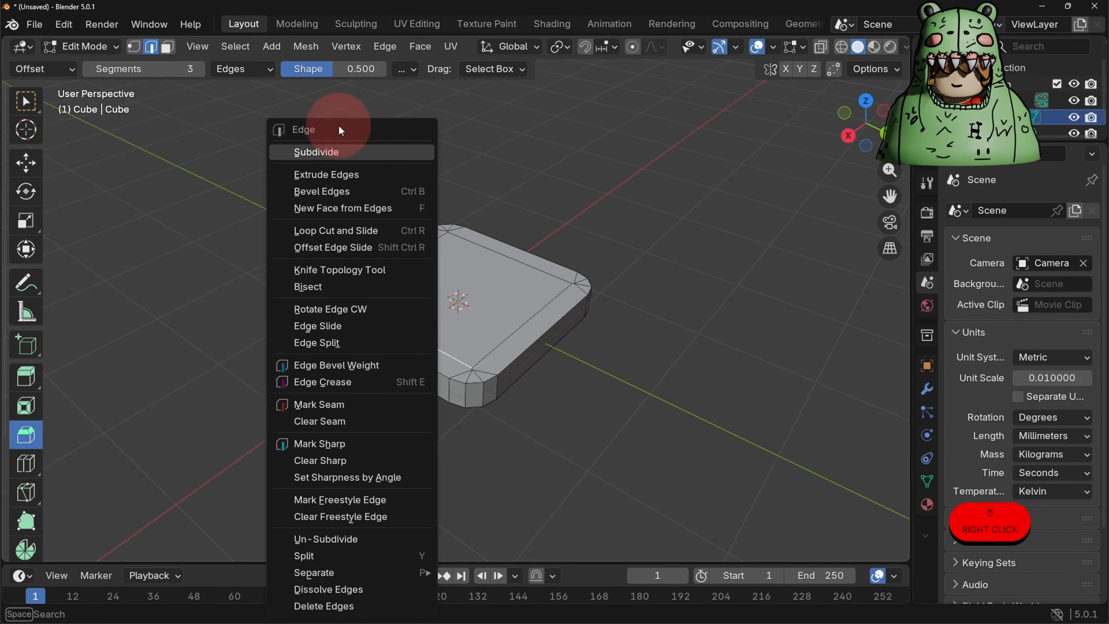
click(338, 146)
right_click(396, 313)
click(339, 117)
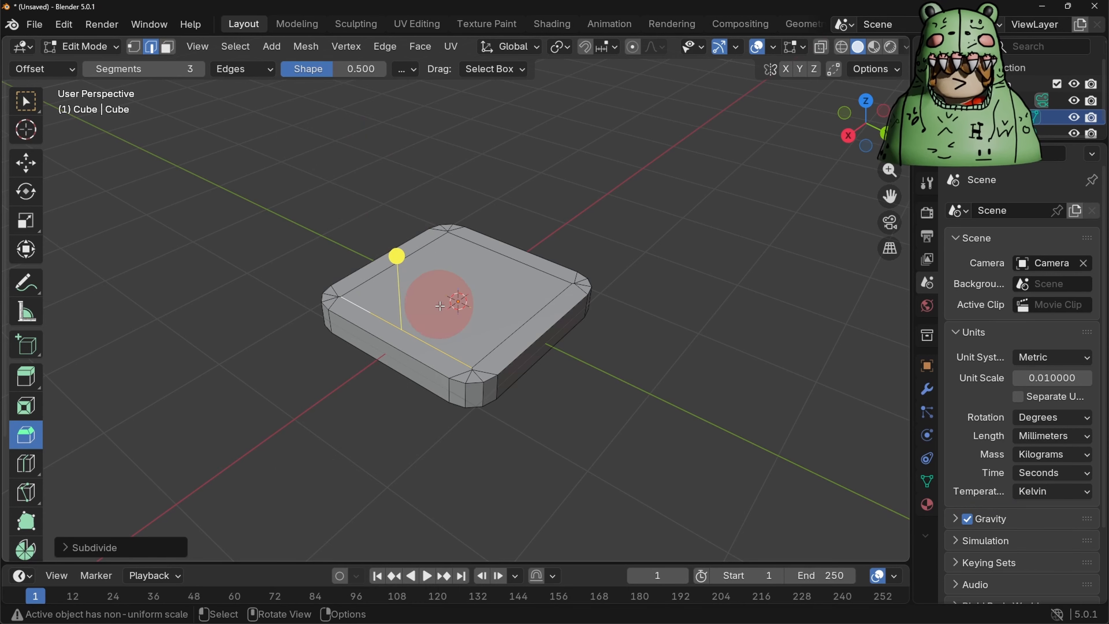
- Subdivide the remaining two edges of the inset top face twice each
click(525, 325)
right_click(514, 322)
click(443, 151)
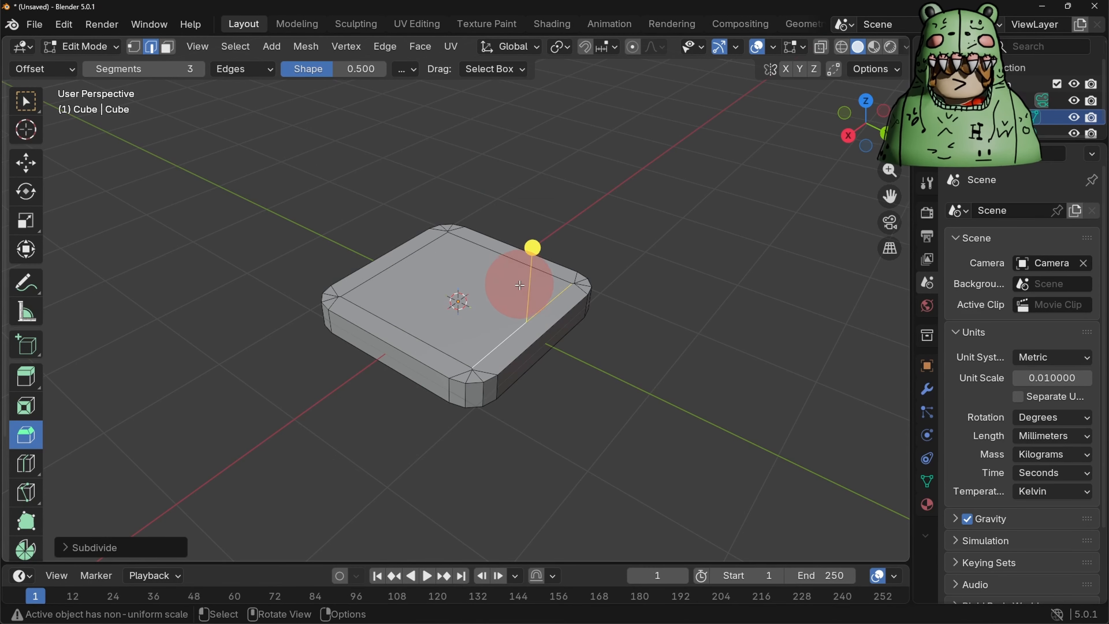
right_click(526, 312)
click(462, 120)
right_click(451, 158)
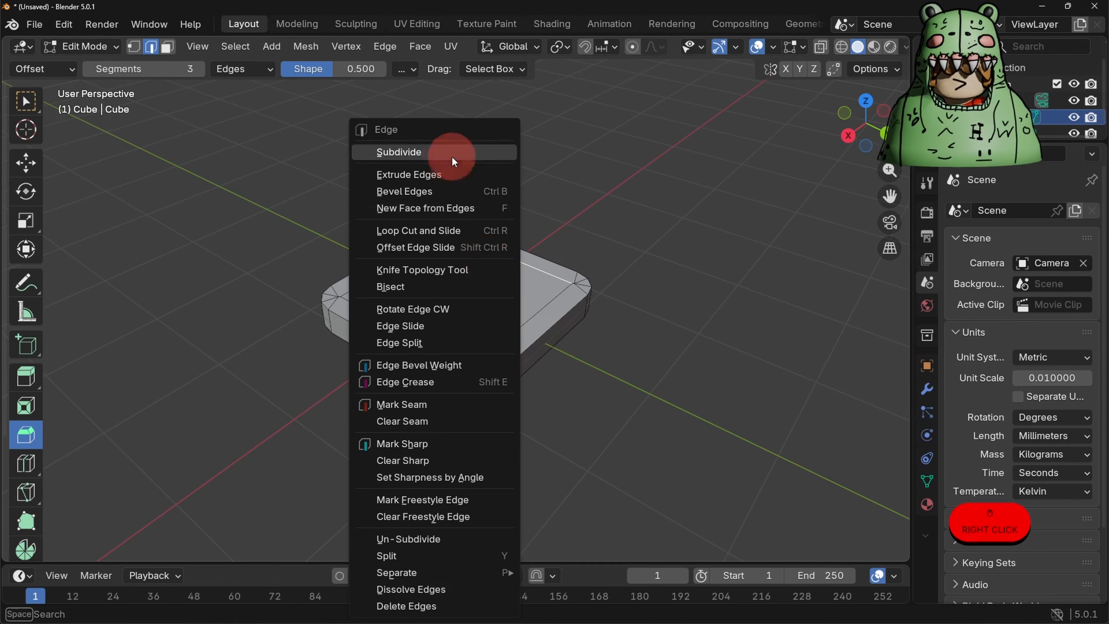
click(452, 157)
right_click(428, 122)
click(428, 122)
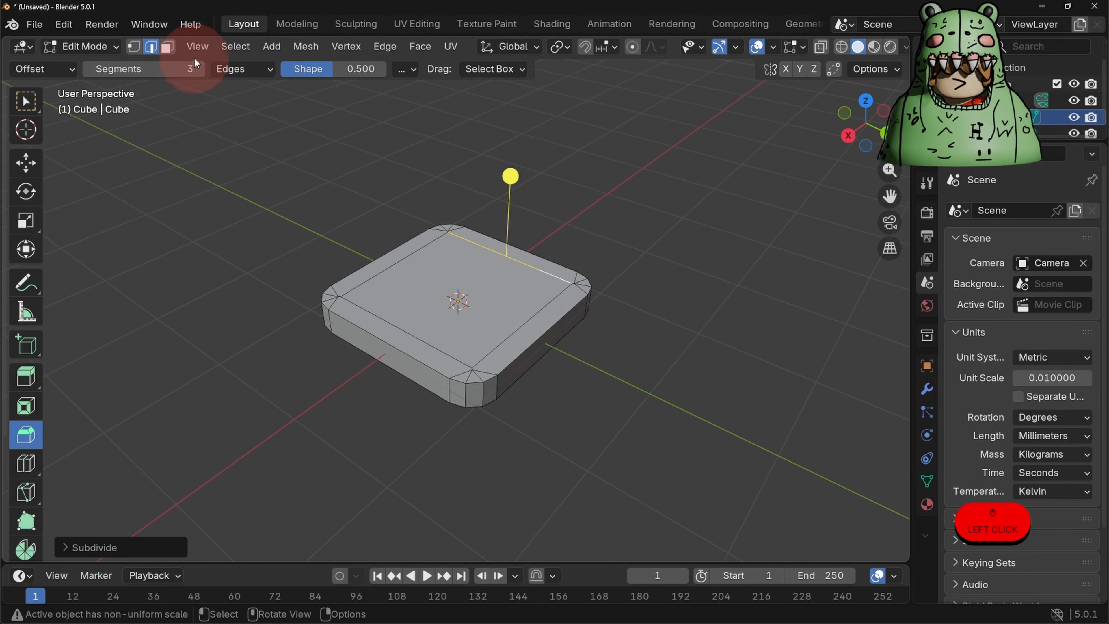
- Round the inset top face into a circle with To Sphere
key(3)
click(454, 290)
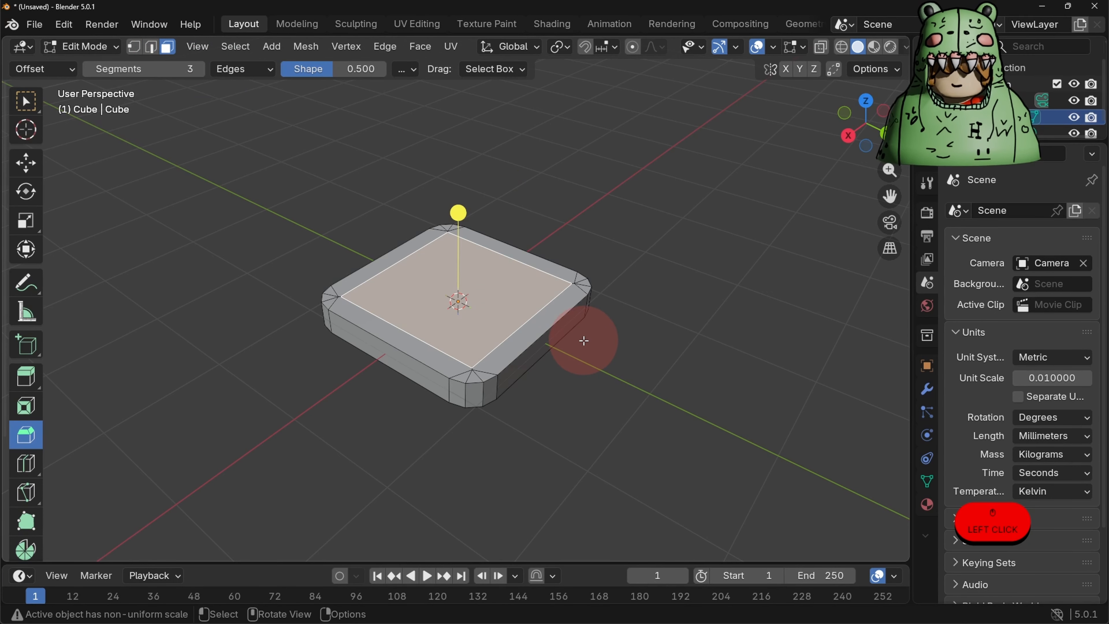
key(shift+alt+s)
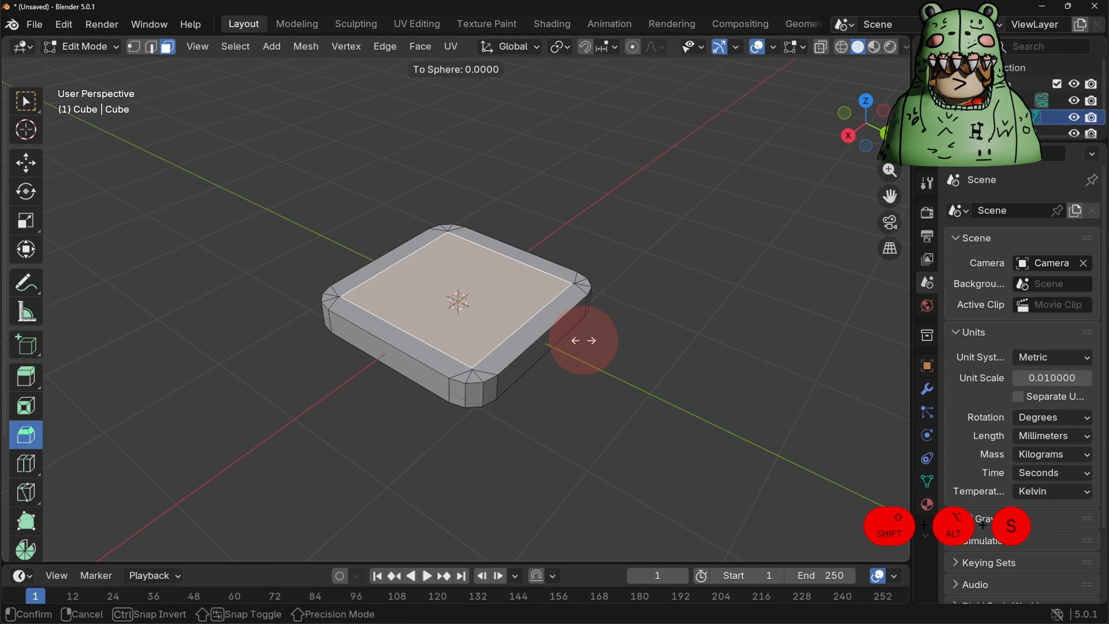
click(316, 336)
- Extrude the circular face upward, scale it down to a small tip to form a cone, and return to Object Mode
middle_drag(329, 354, 574, 326)
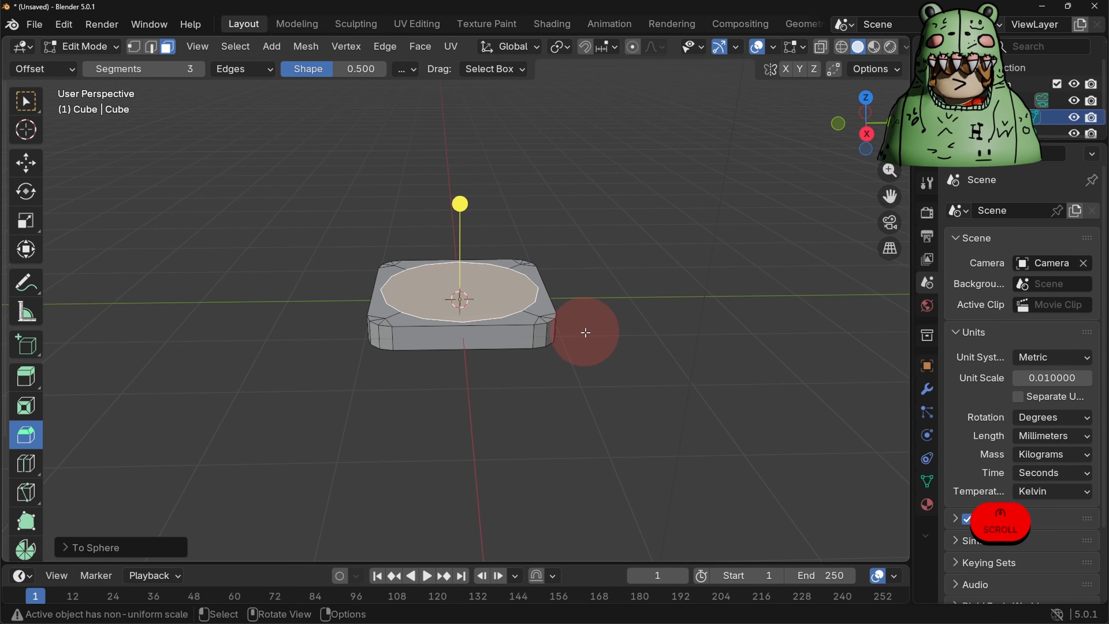
key(e)
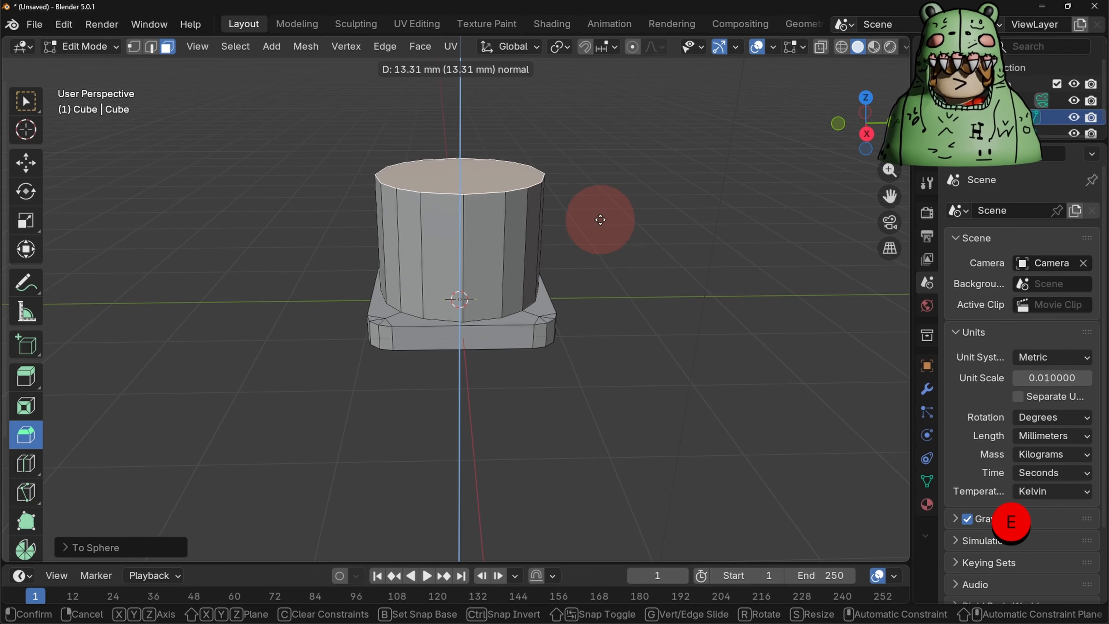
click(601, 196)
key(s)
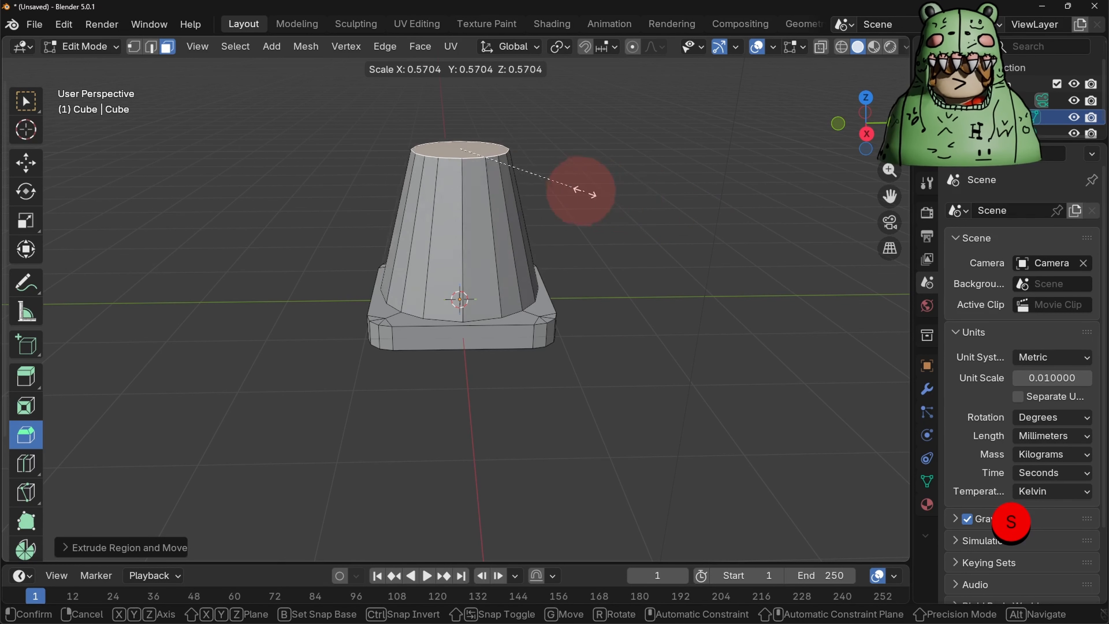
click(481, 160)
key(Tab)
middle_drag(433, 322, 775, 386)
click(546, 310)
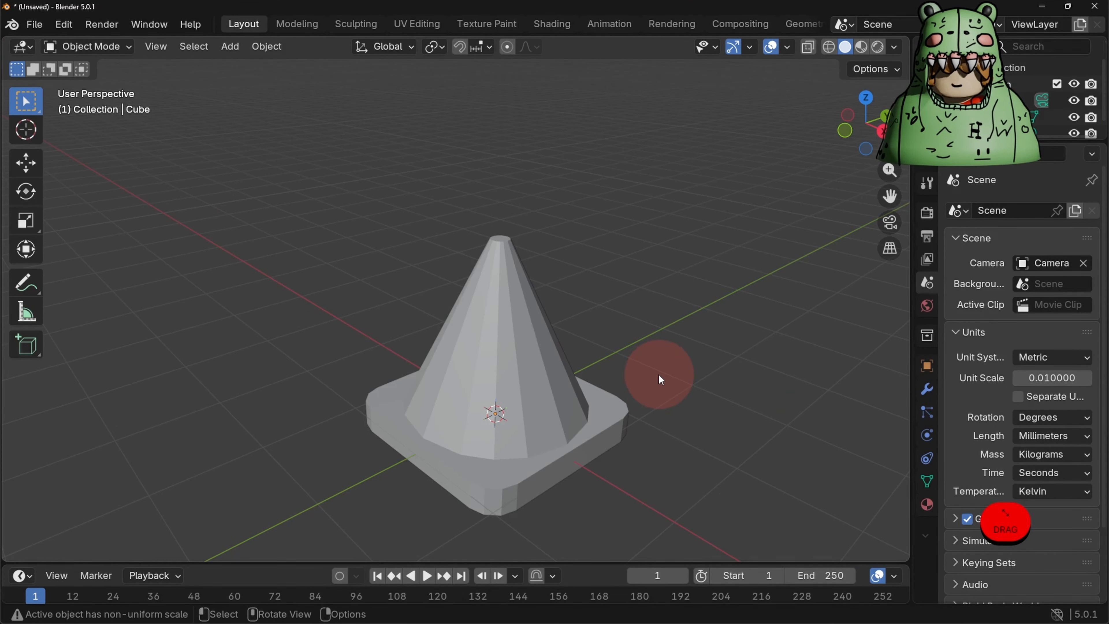
- Select the cone, enter Edit Mode and add 4 evenly spaced loop cuts around its sides
click(567, 353)
middle_drag(574, 347, 419, 305)
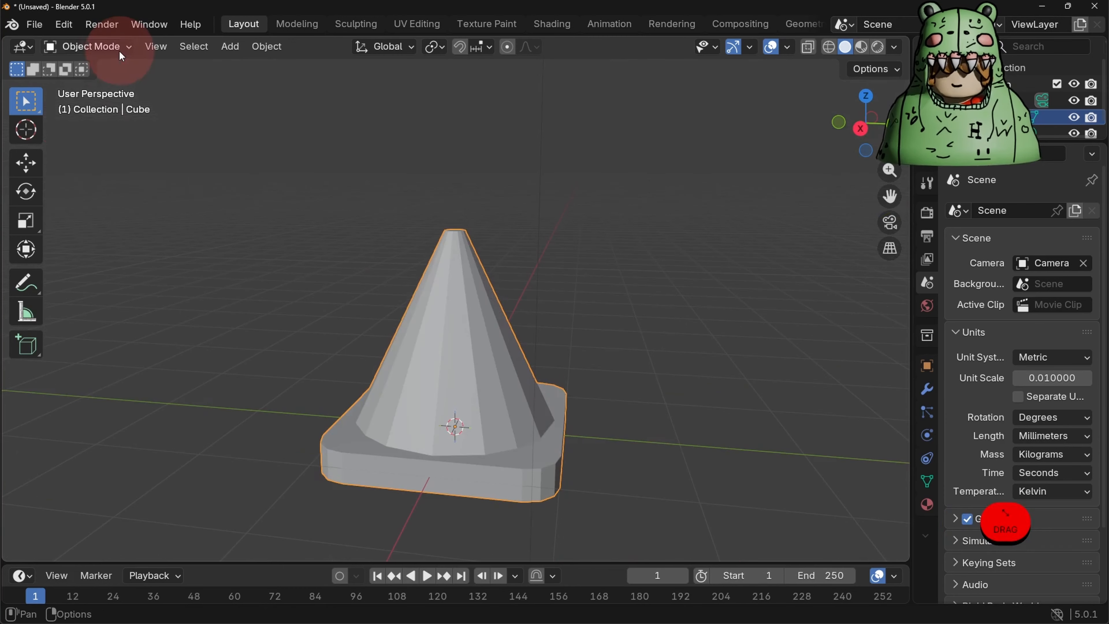
click(118, 51)
click(112, 83)
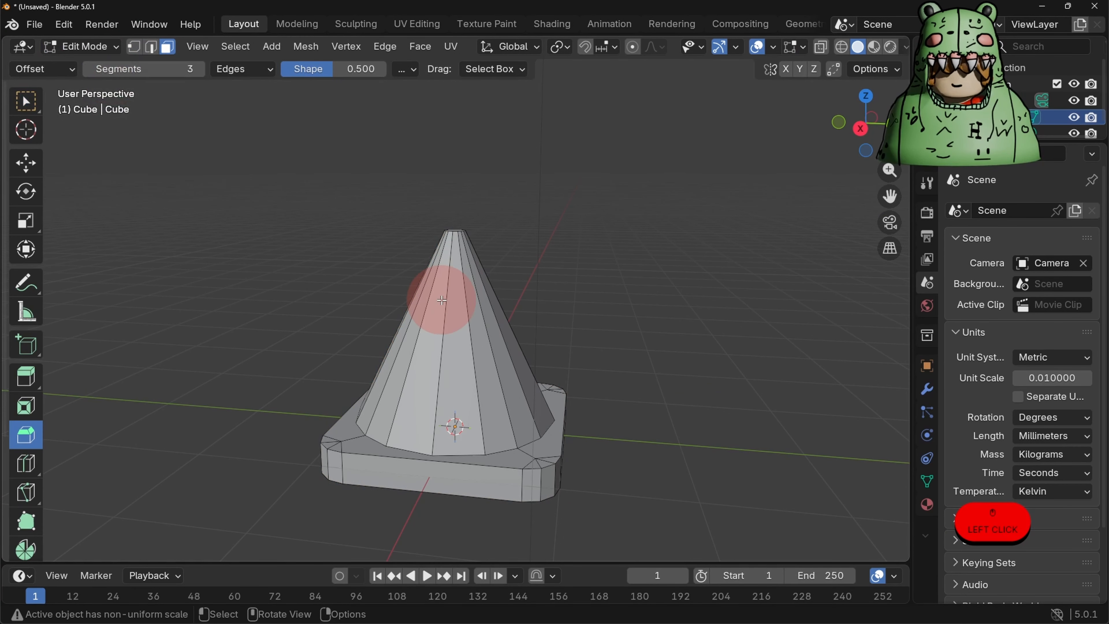
click(31, 465)
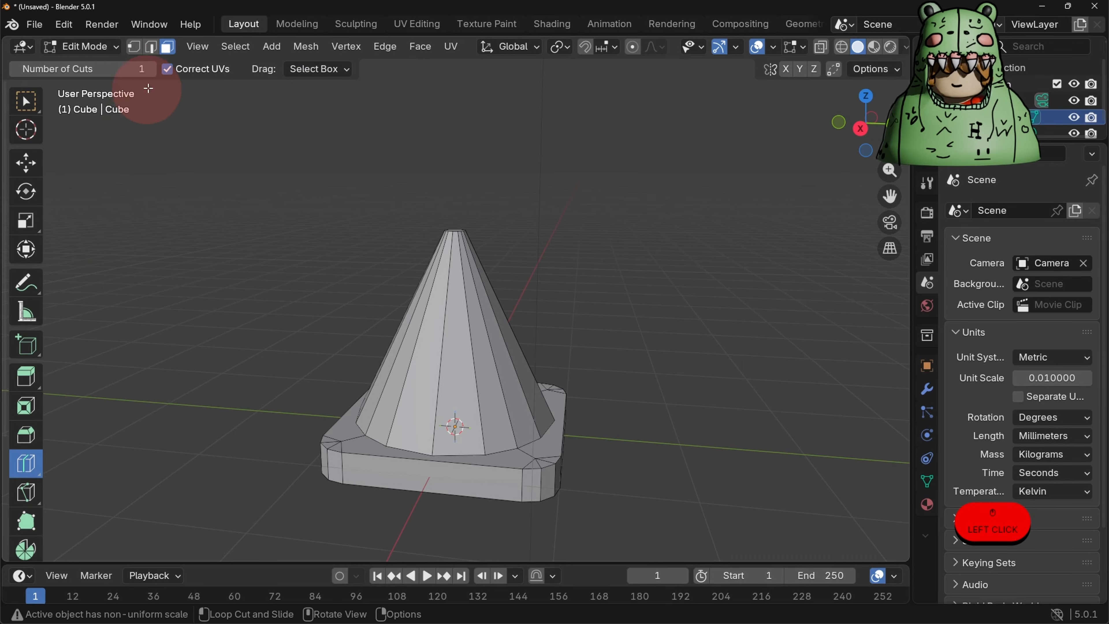
click(152, 68)
click(151, 68)
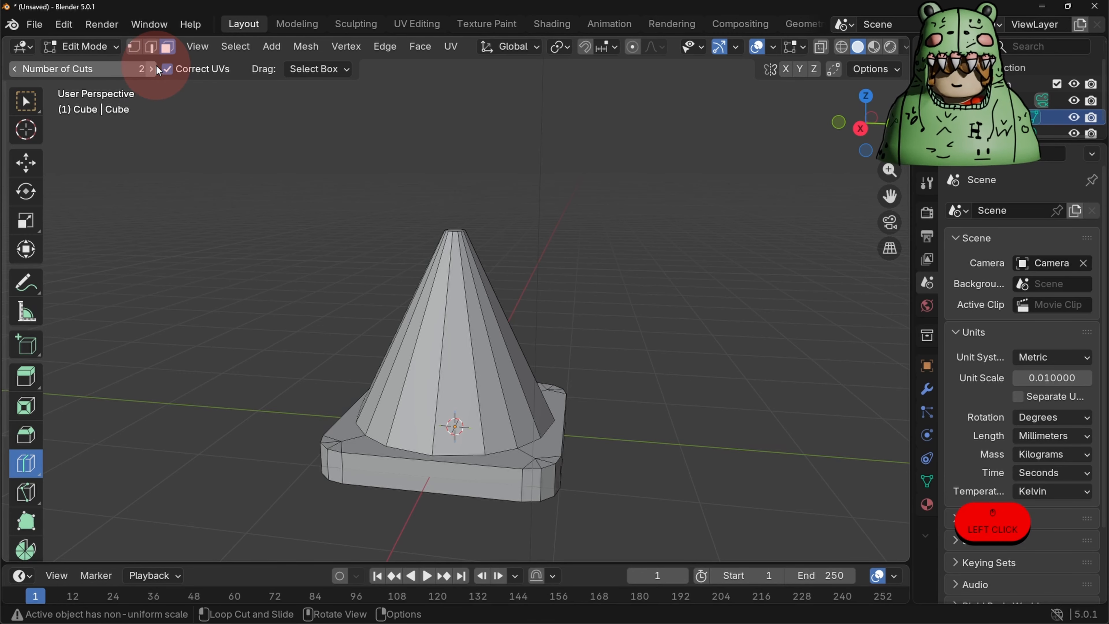
click(151, 69)
click(474, 318)
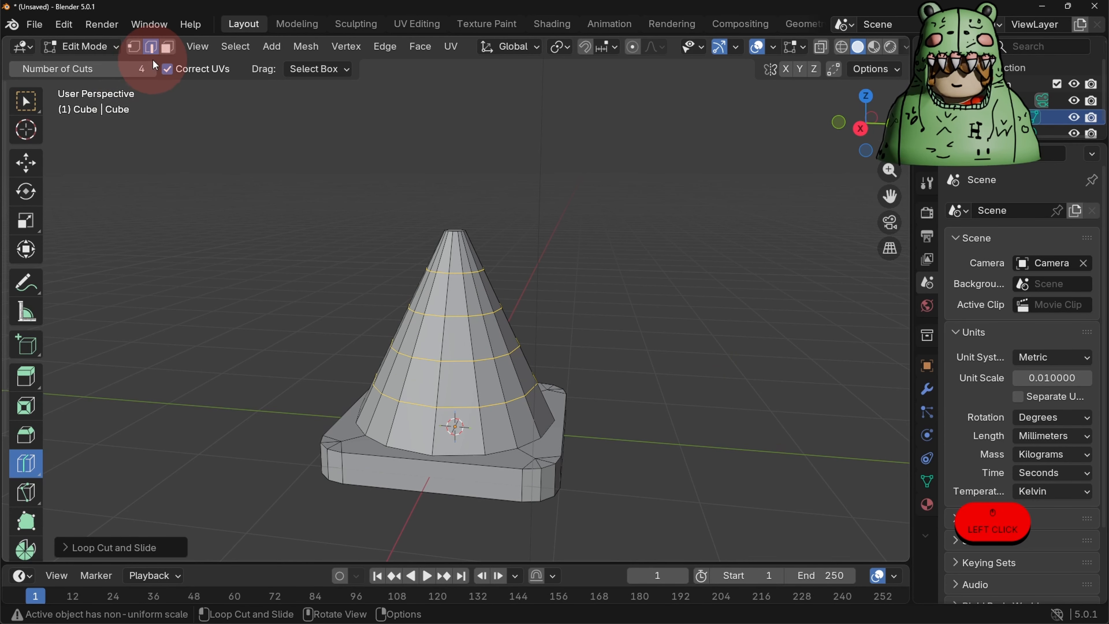
- Select the second edge loop from the cone's base and slide it down toward the lowest loop to narrow the lower band
click(27, 162)
click(524, 352)
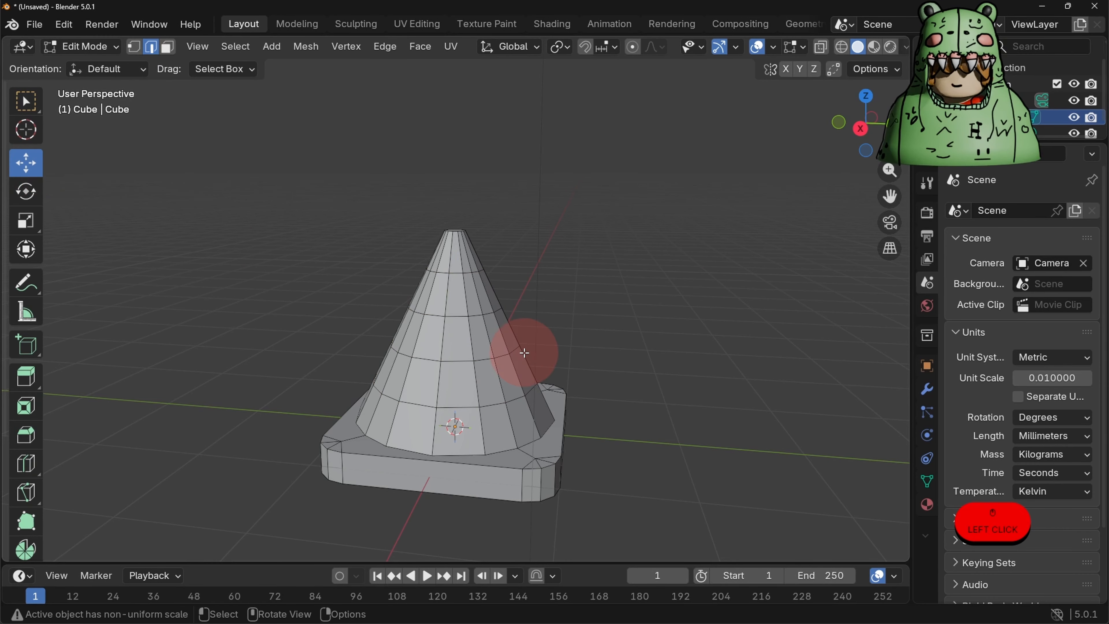
alt+drag(456, 363, 389, 354)
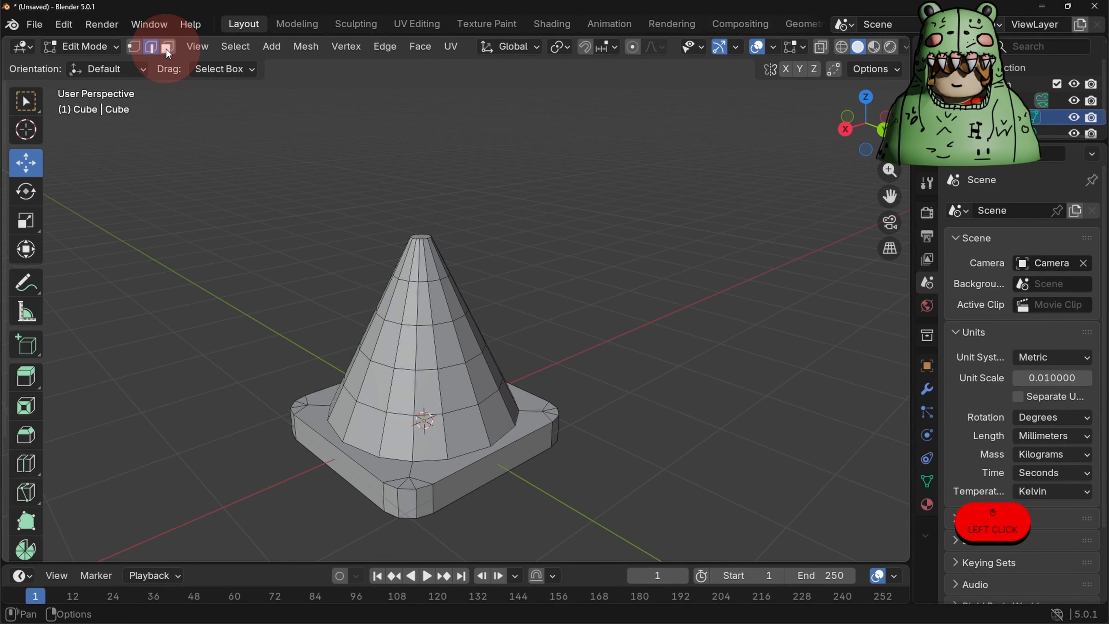
scroll(441, 393, up, 3)
alt+drag(495, 401, 518, 394)
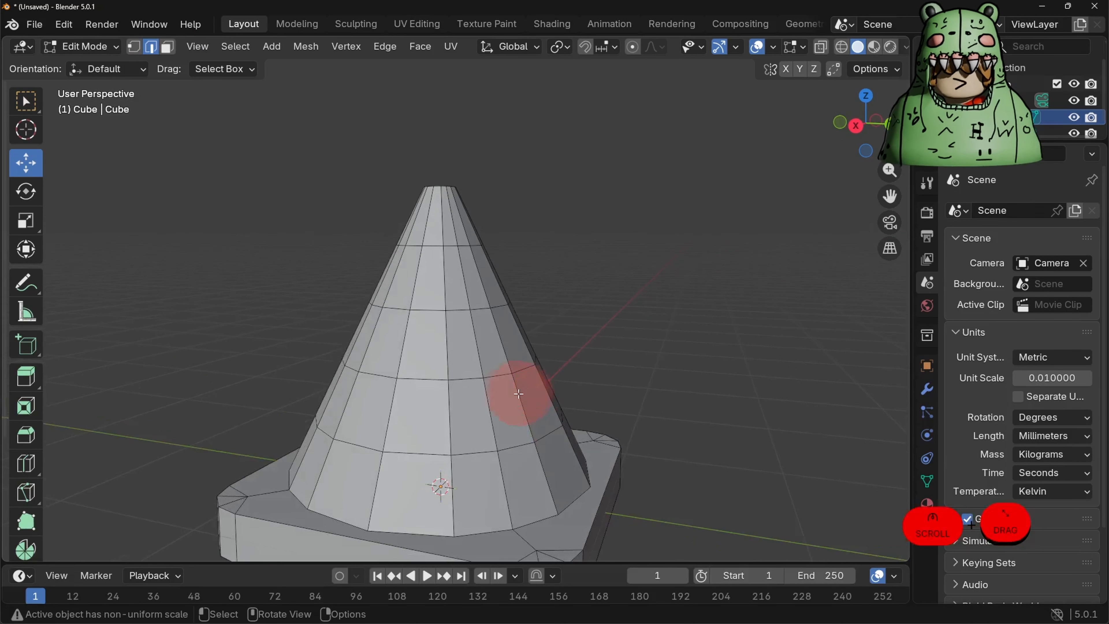
alt+click(429, 380)
alt+drag(429, 380, 594, 339)
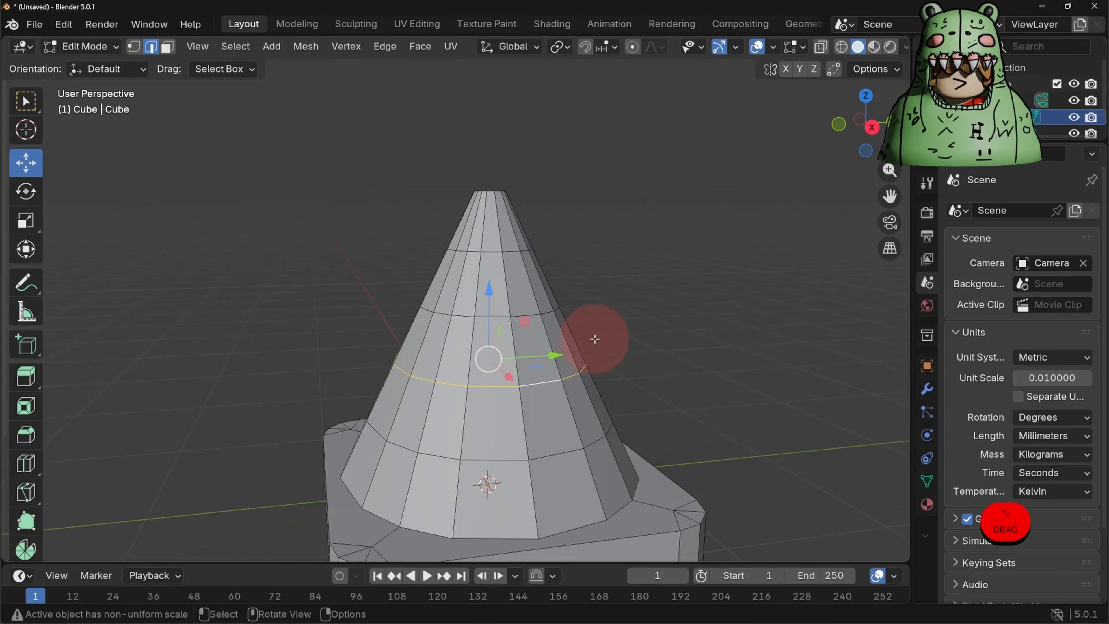
key(g)
key(g)
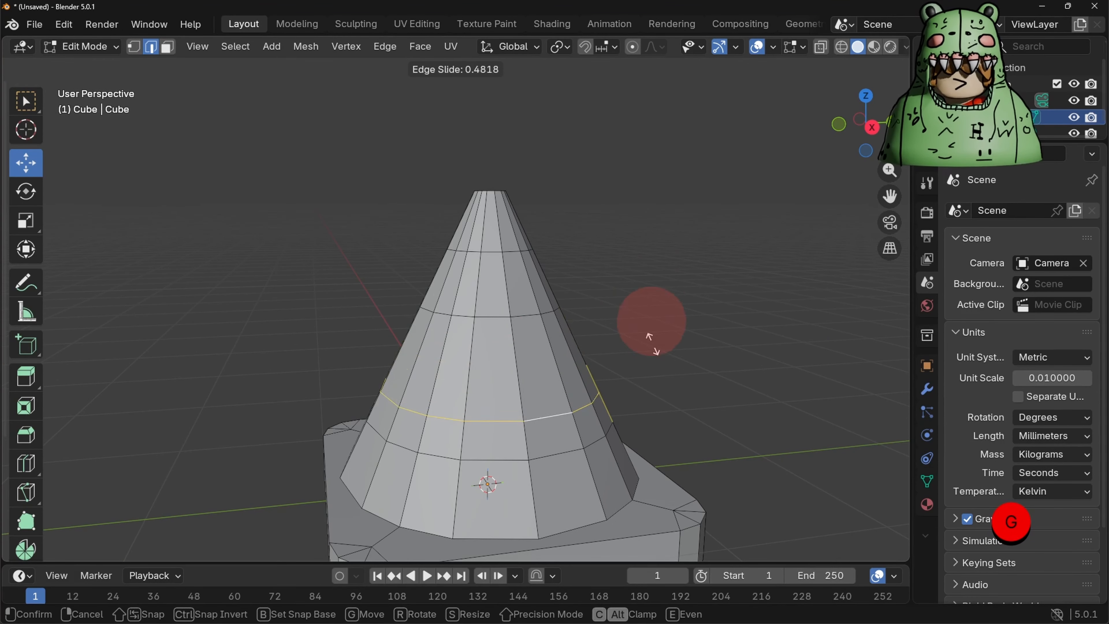
click(660, 325)
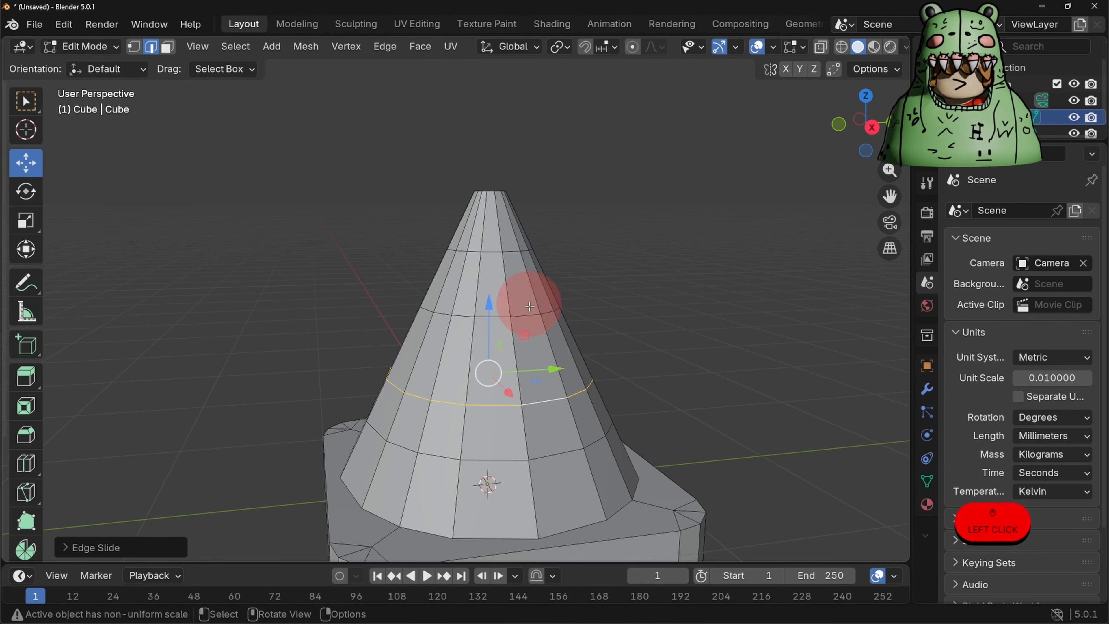
- Select the second edge loop from the cone's tip and slide it up toward the highest loop to narrow the upper band
alt+click(497, 309)
key(g)
key(g)
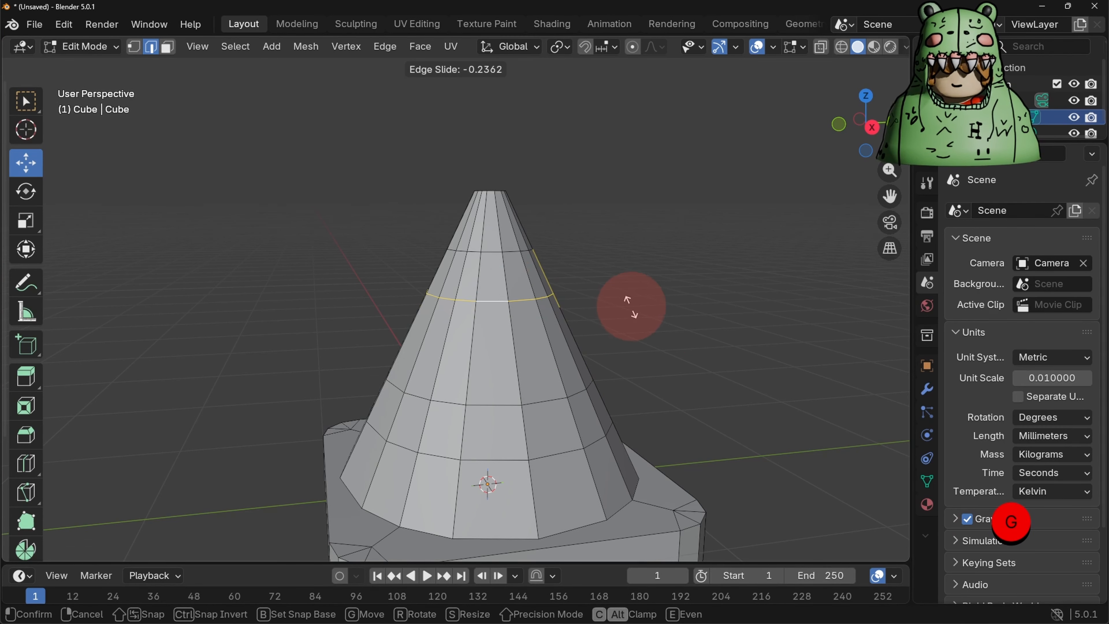
click(638, 301)
- Show the model in Material Preview shading, activate face selection and set the existing material's base colour to orange
middle_drag(646, 317, 619, 324)
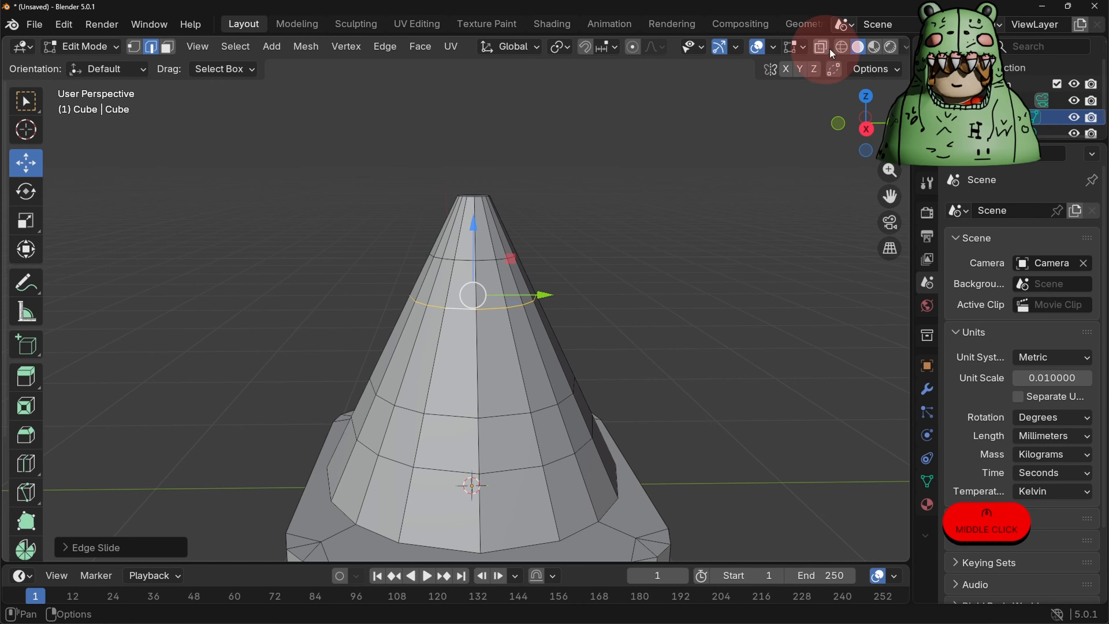
click(873, 47)
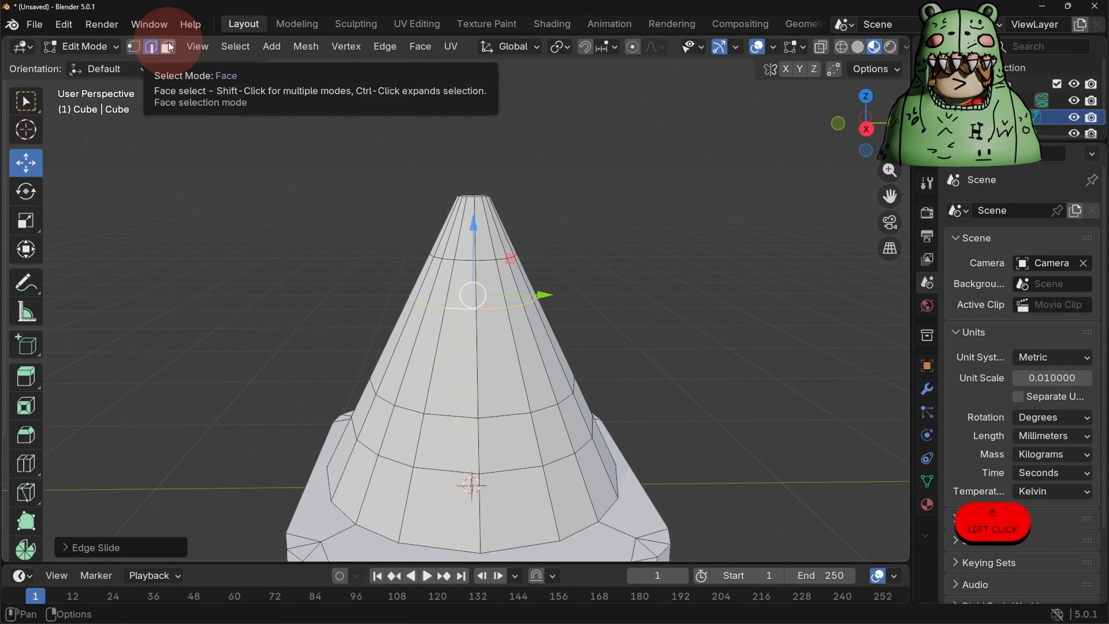
click(170, 47)
click(927, 505)
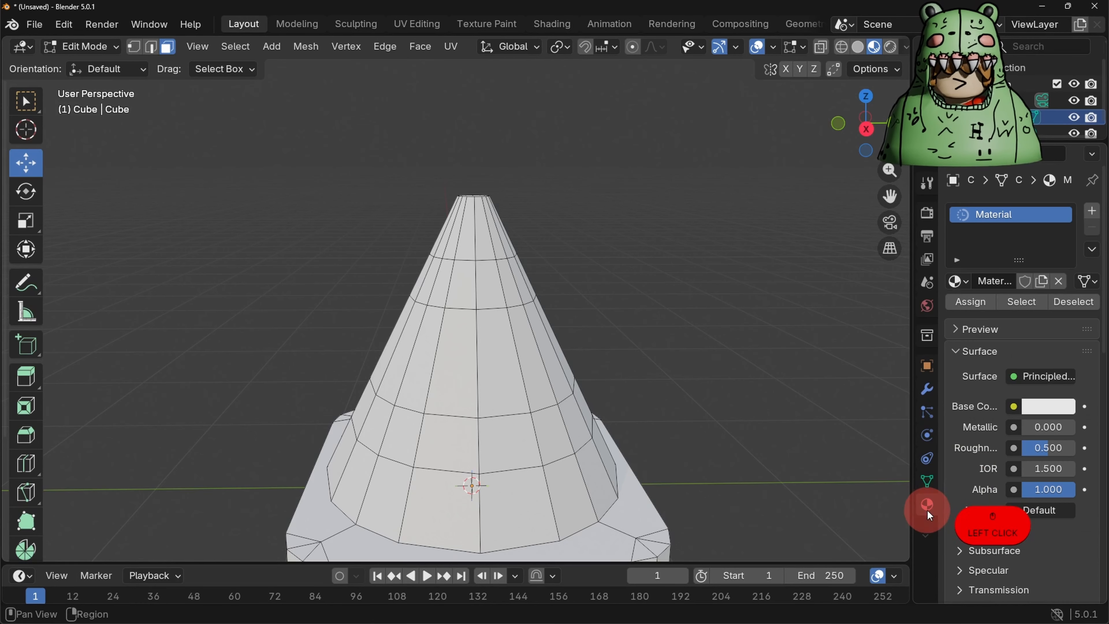
click(1043, 408)
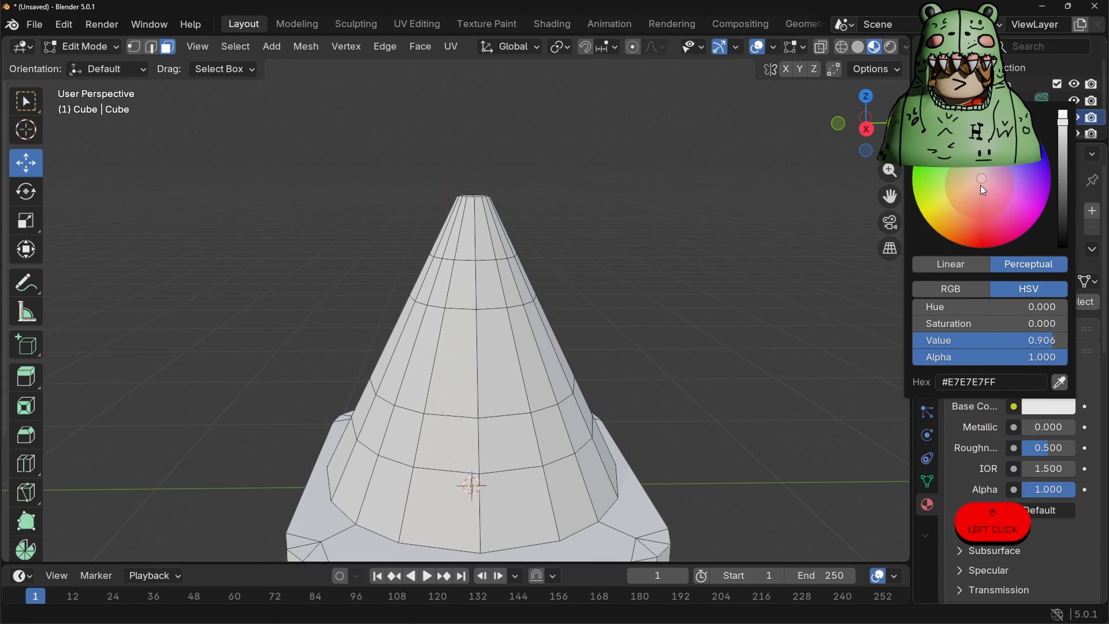
drag(981, 186, 954, 225)
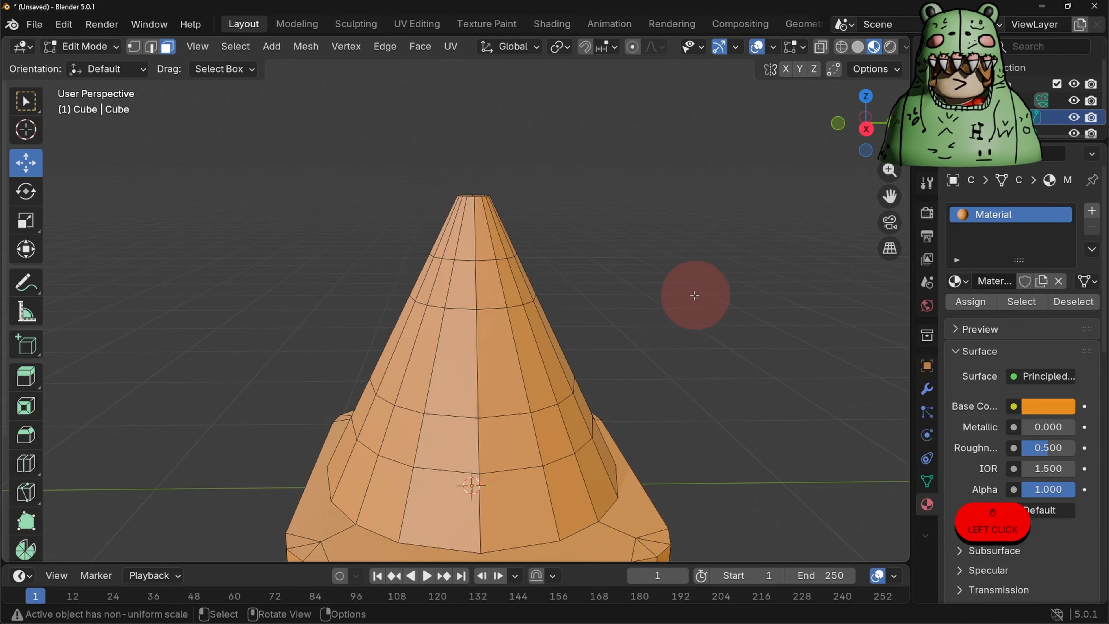
- Select the two narrow face bands around the cone and assign them a second, new material with the default white colour
alt+click(497, 279)
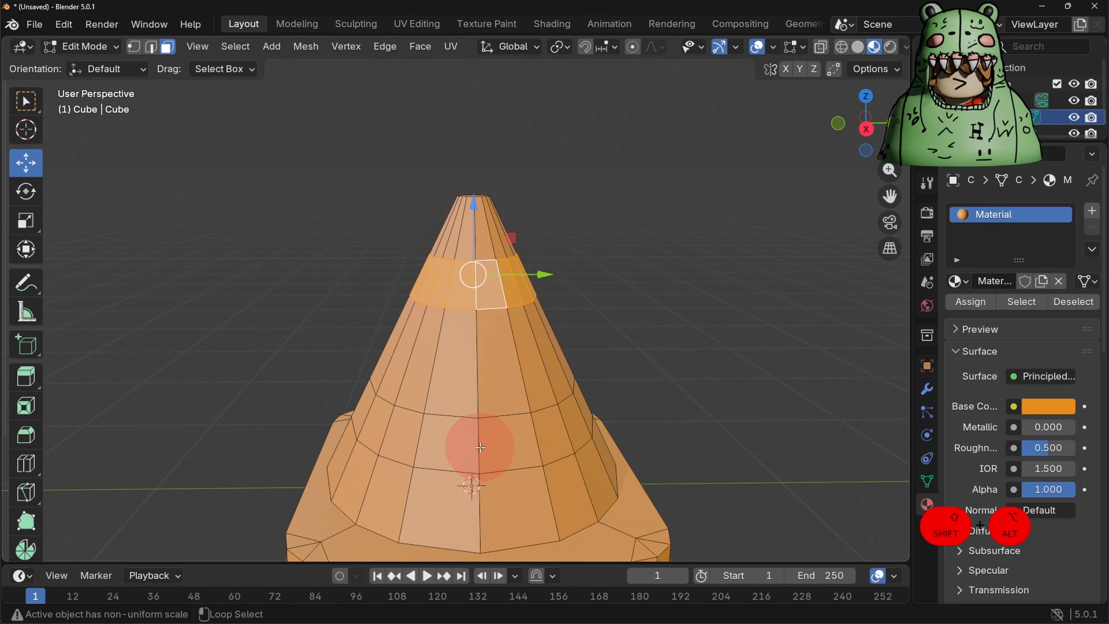
alt+shift+click(489, 441)
middle_drag(629, 411, 538, 388)
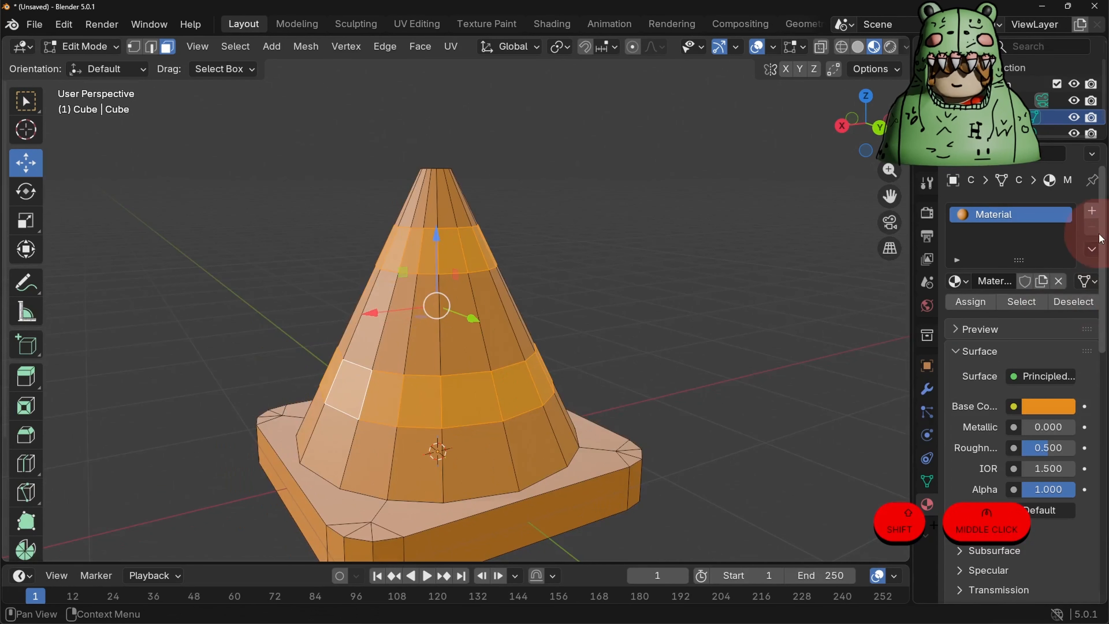
click(1091, 211)
click(1000, 318)
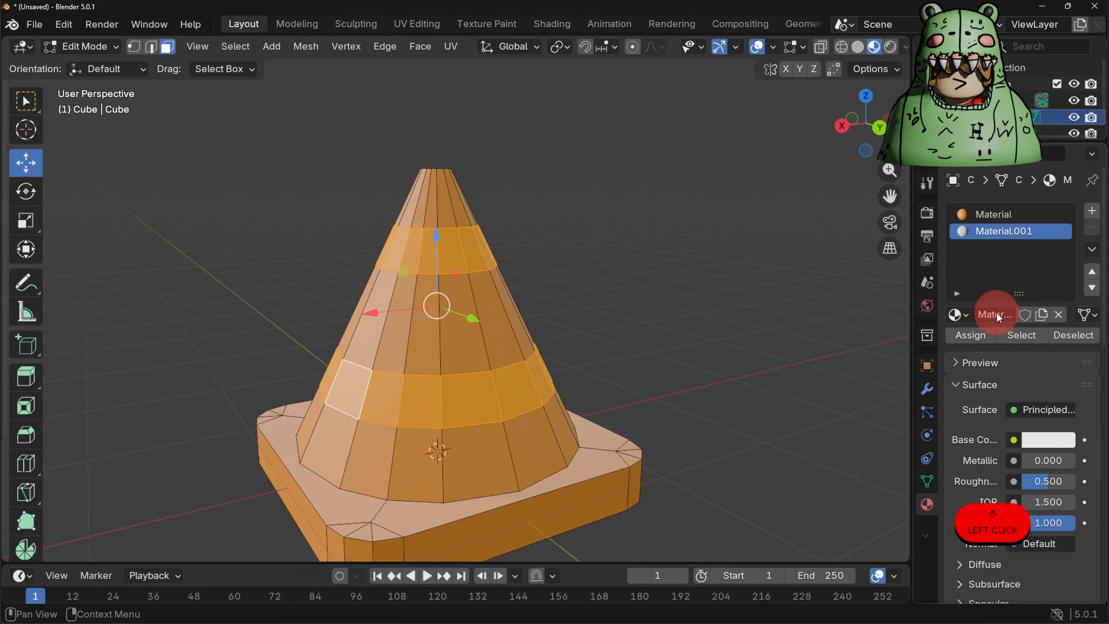
click(970, 335)
click(737, 334)
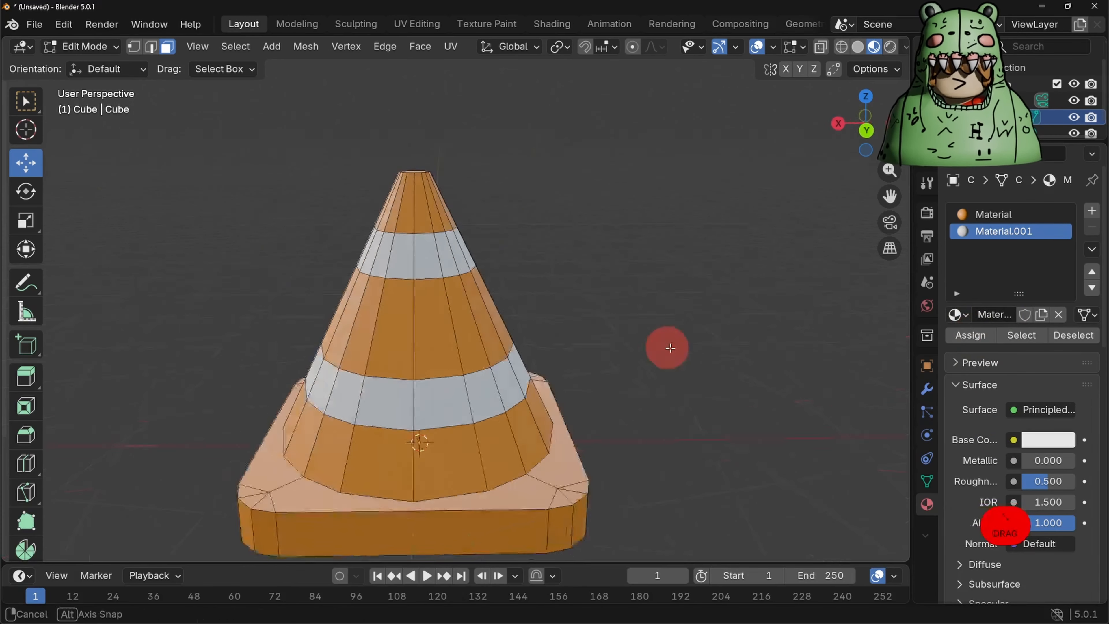
- Return to Object Mode and inspect the striped cone from several sides
middle_drag(663, 347, 203, 318)
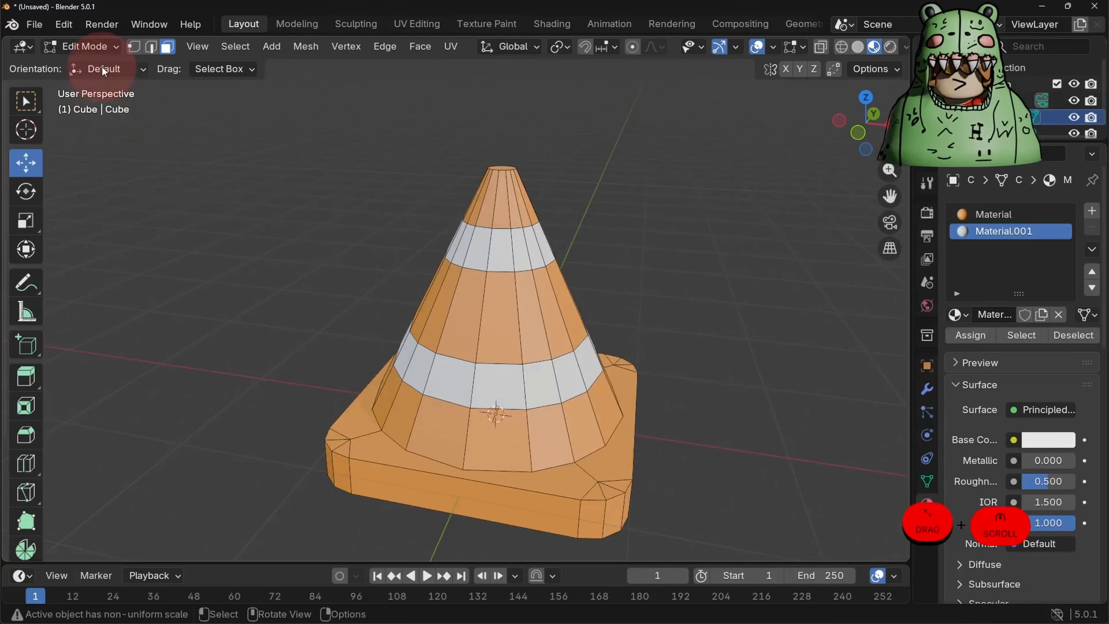
click(93, 47)
click(87, 66)
middle_drag(769, 379, 467, 368)
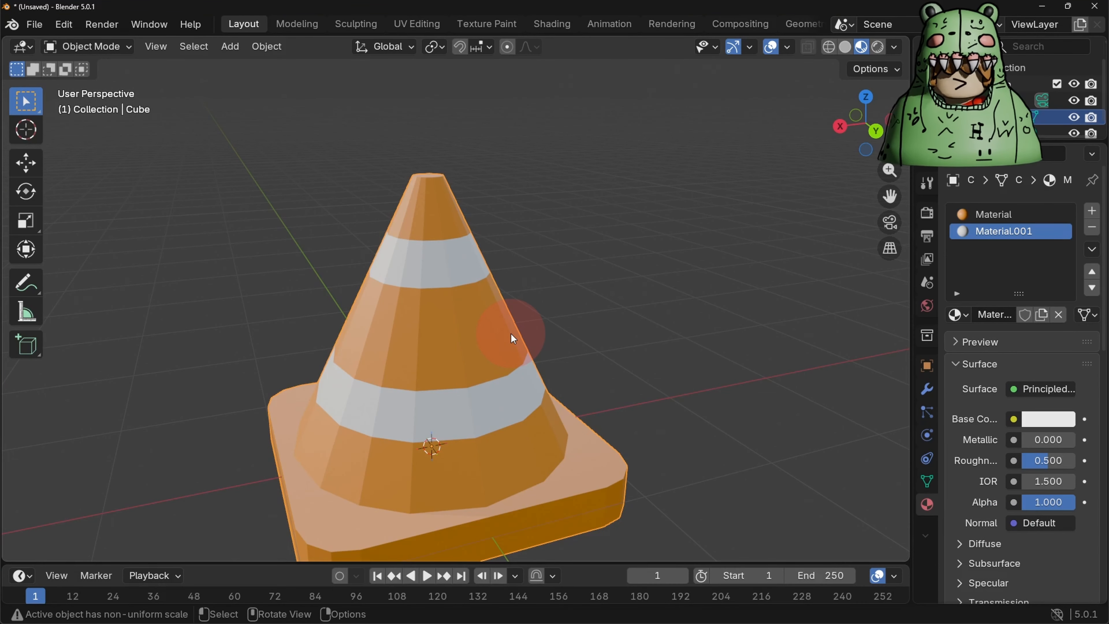
scroll(547, 336, up, 2)
middle_drag(547, 335, 492, 334)
scroll(350, 253, down, 2)
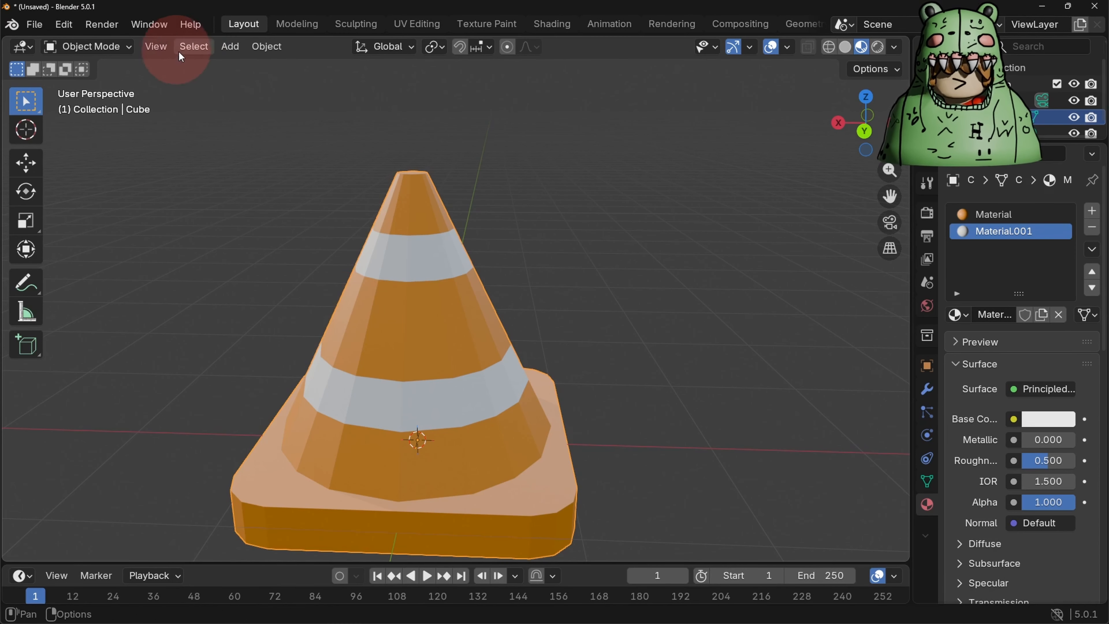
- Open the extensions section of the Preferences and allow online access
click(65, 24)
click(112, 237)
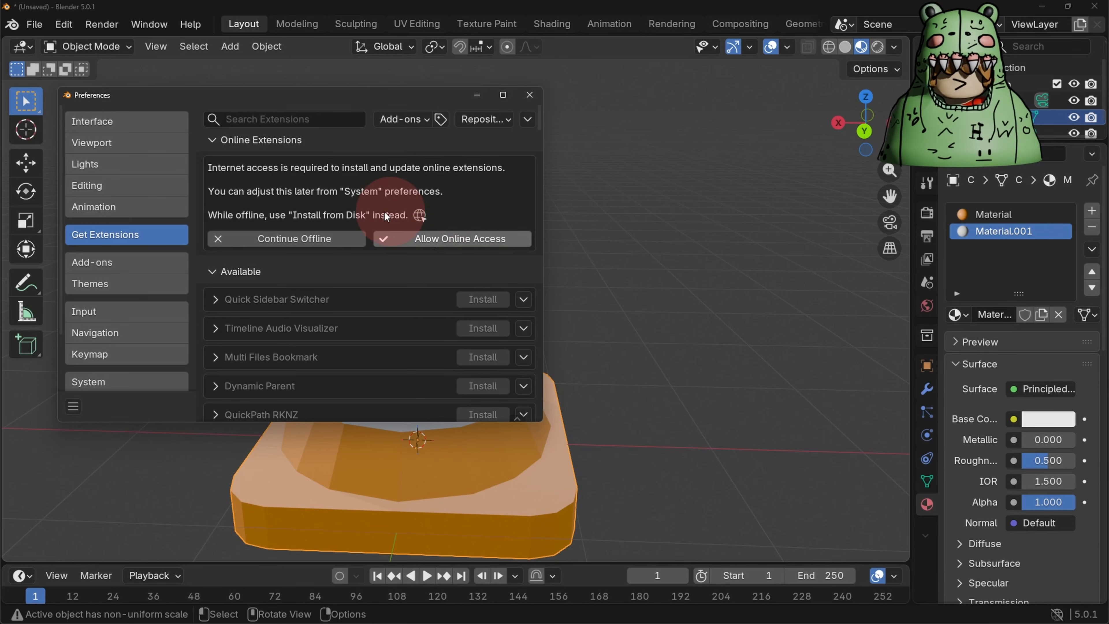
click(461, 236)
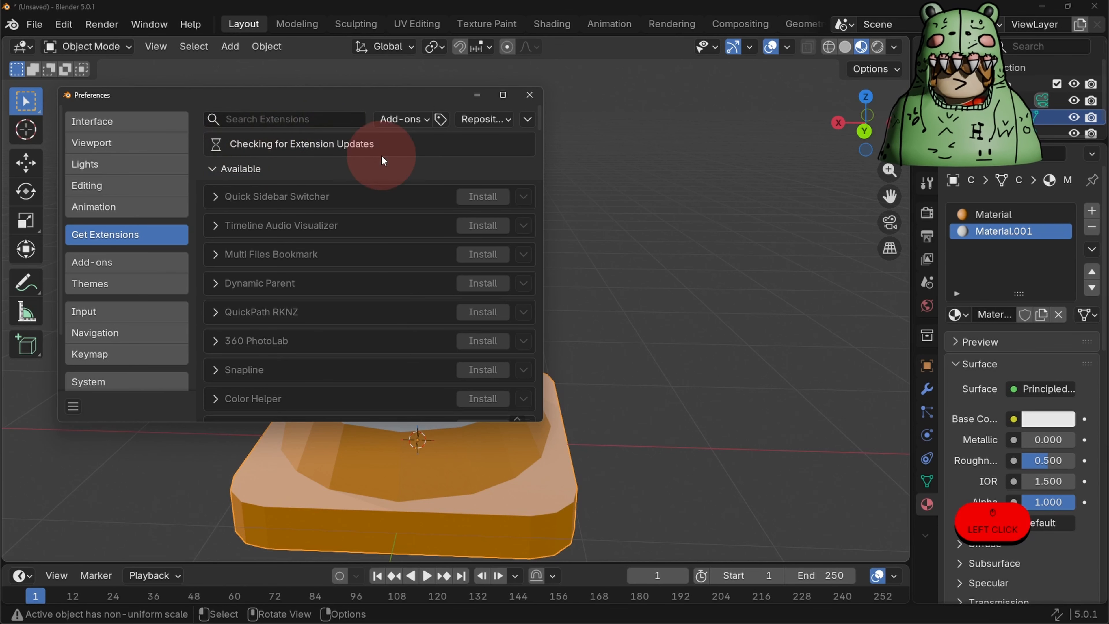
- Search the extensions for 3mf, install 3MF Import/Export and minimise the Preferences window
click(267, 122)
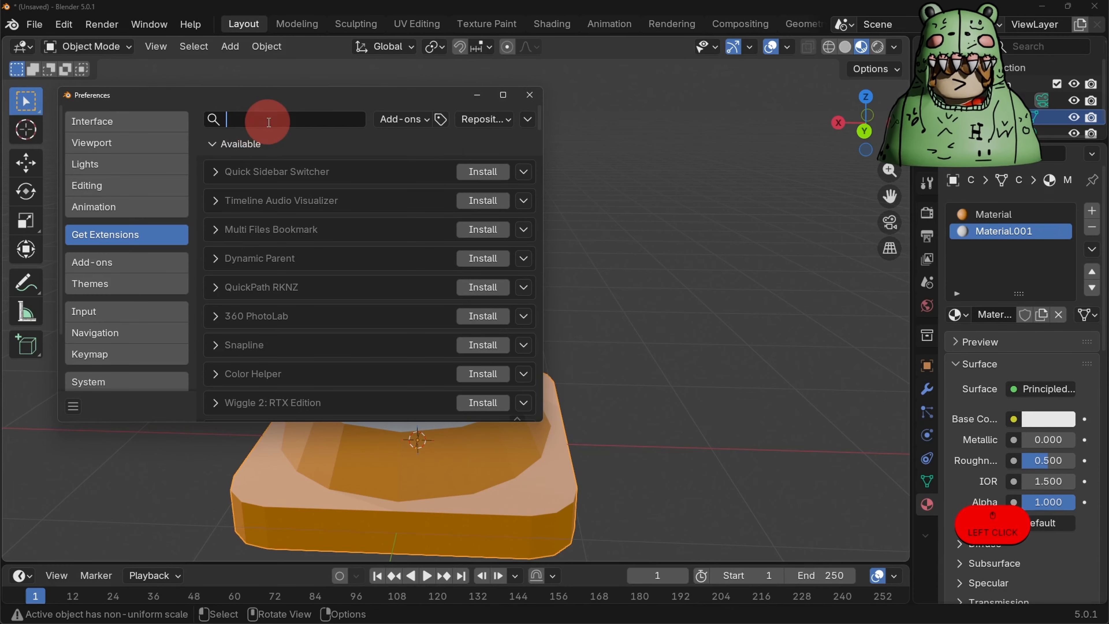
text(3mf)
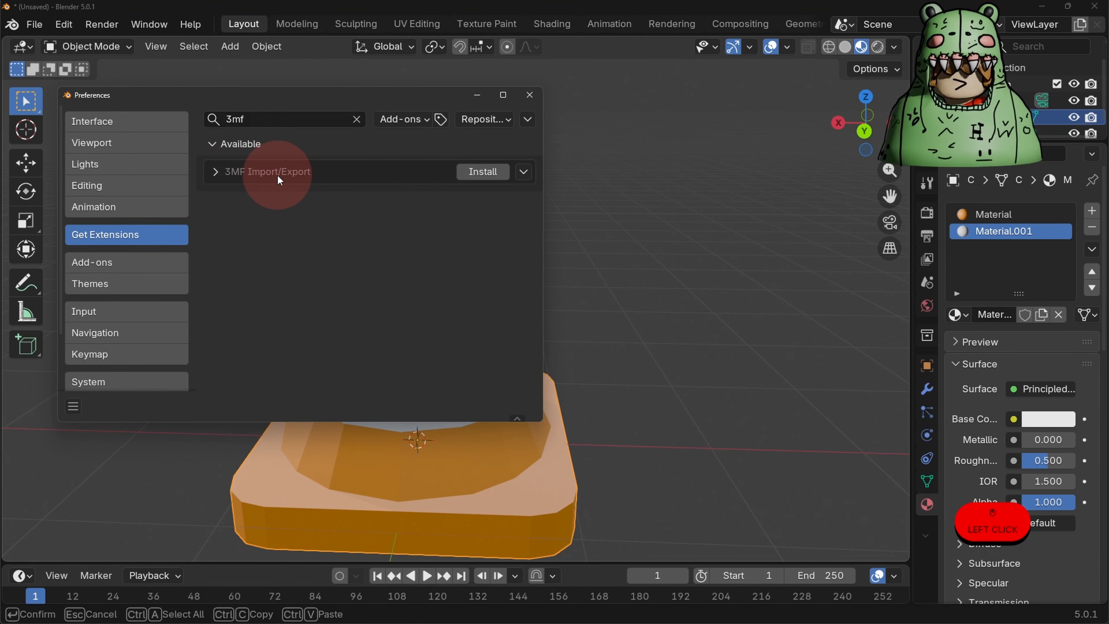
click(220, 178)
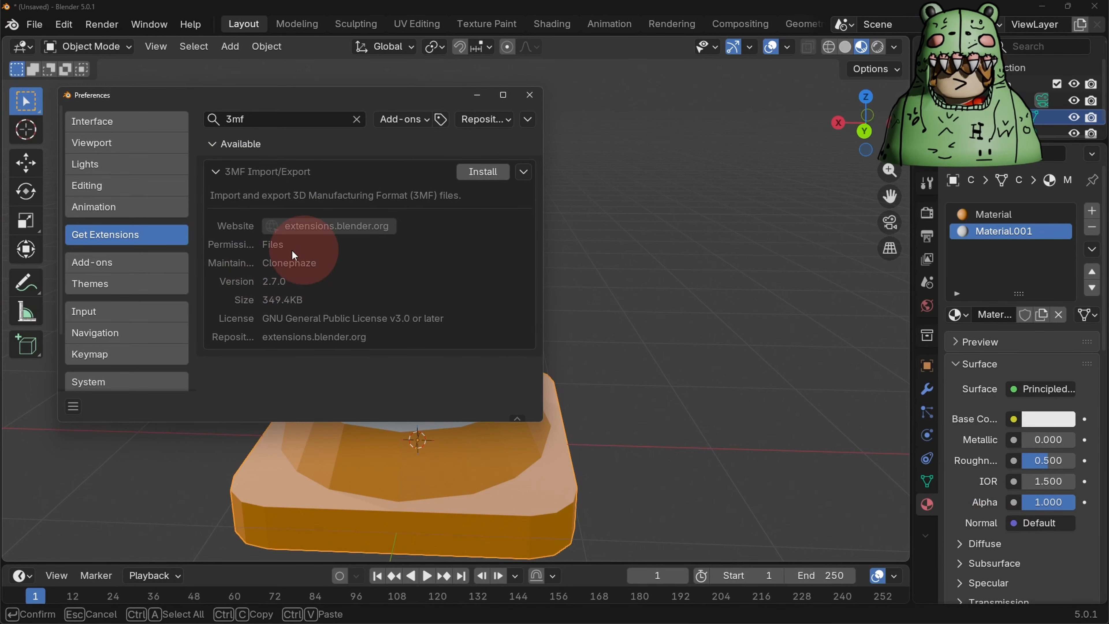
drag(302, 96, 784, 180)
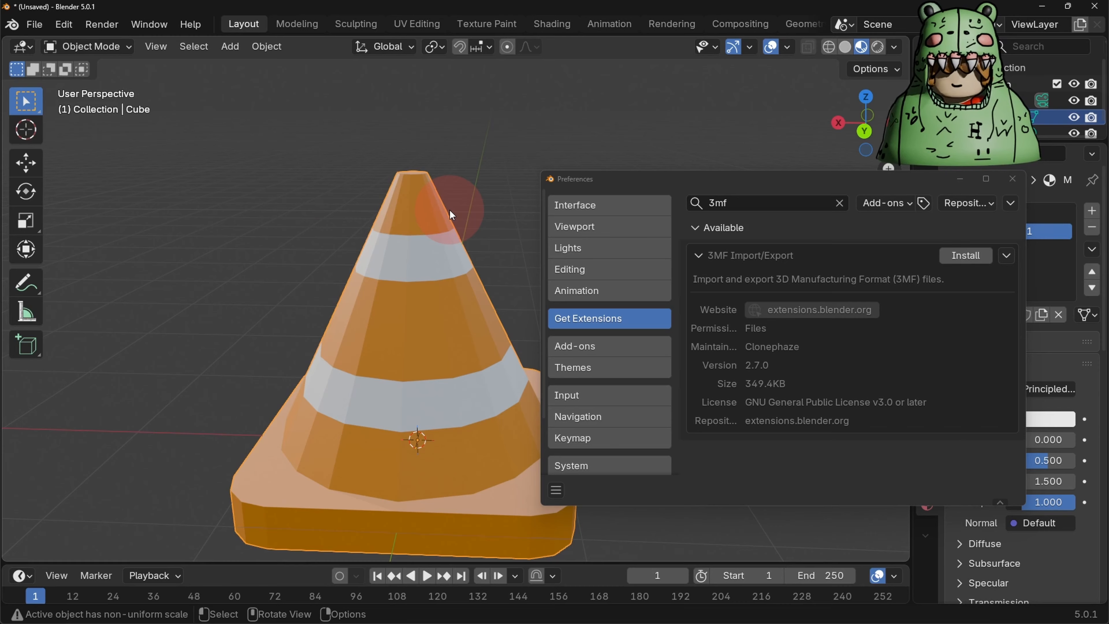
click(963, 257)
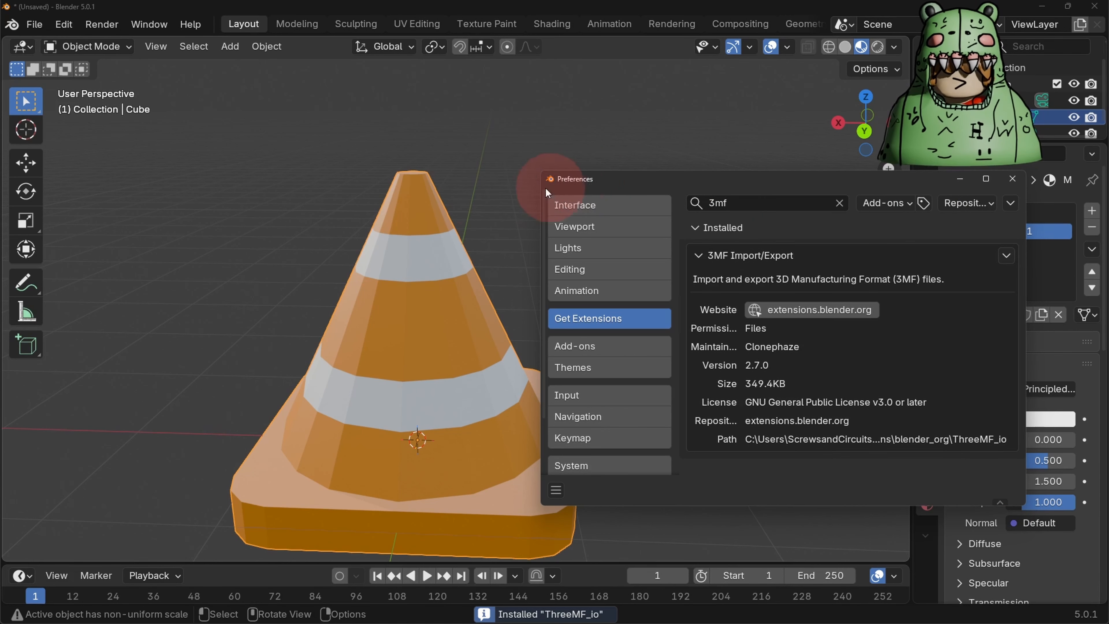
click(960, 183)
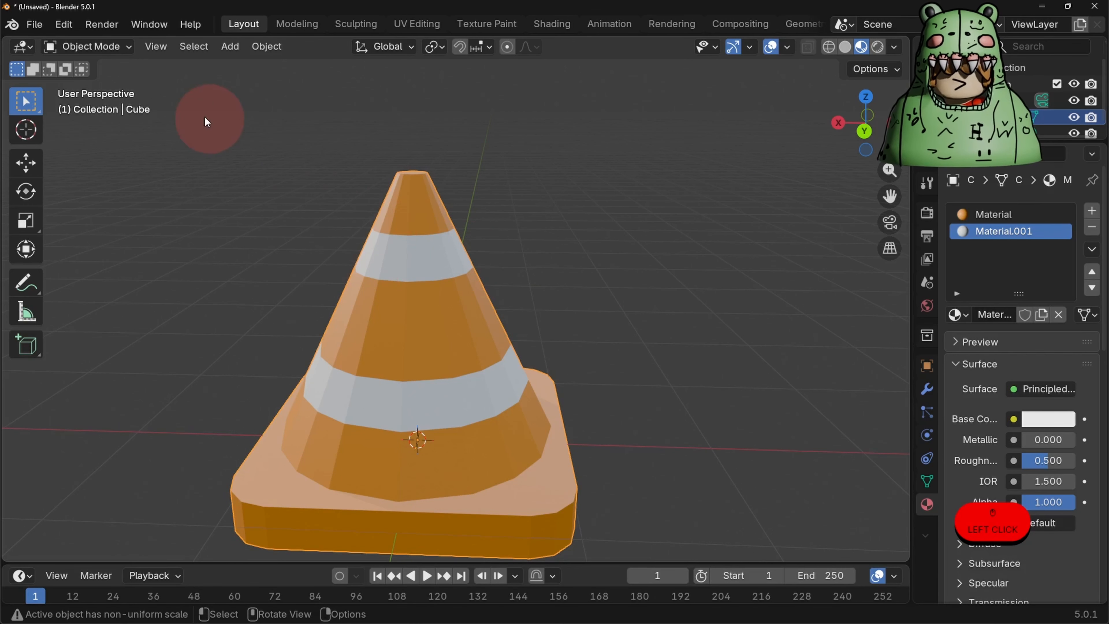
- Export the cone in 3D Manufacturing Format to the Downloads folder as TrafficCone.3mf
click(34, 25)
mouse_move(181, 278)
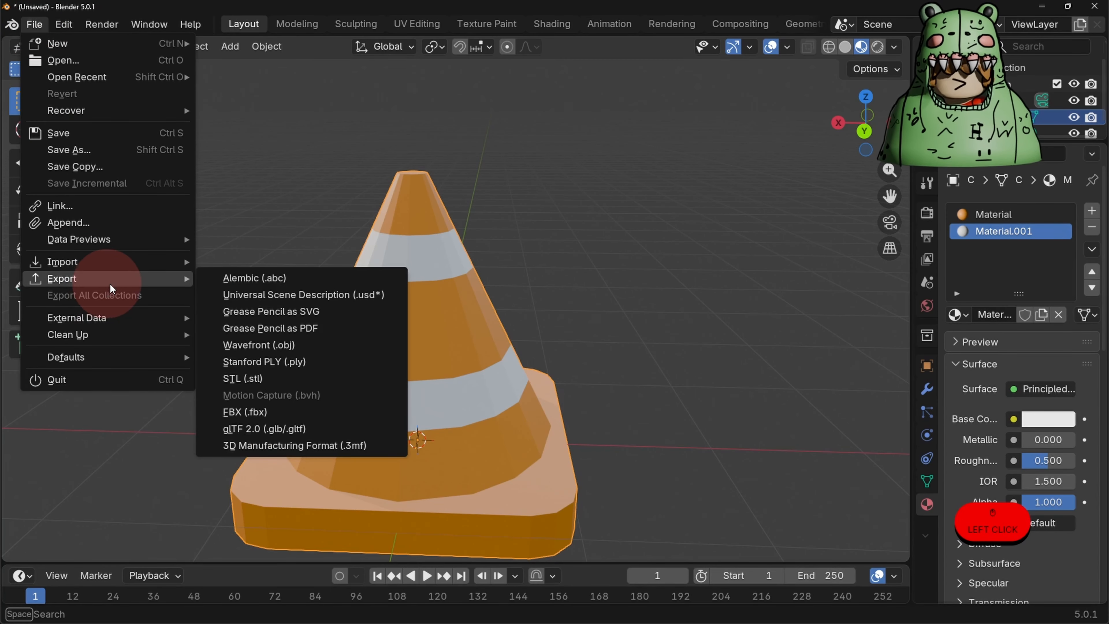
click(304, 446)
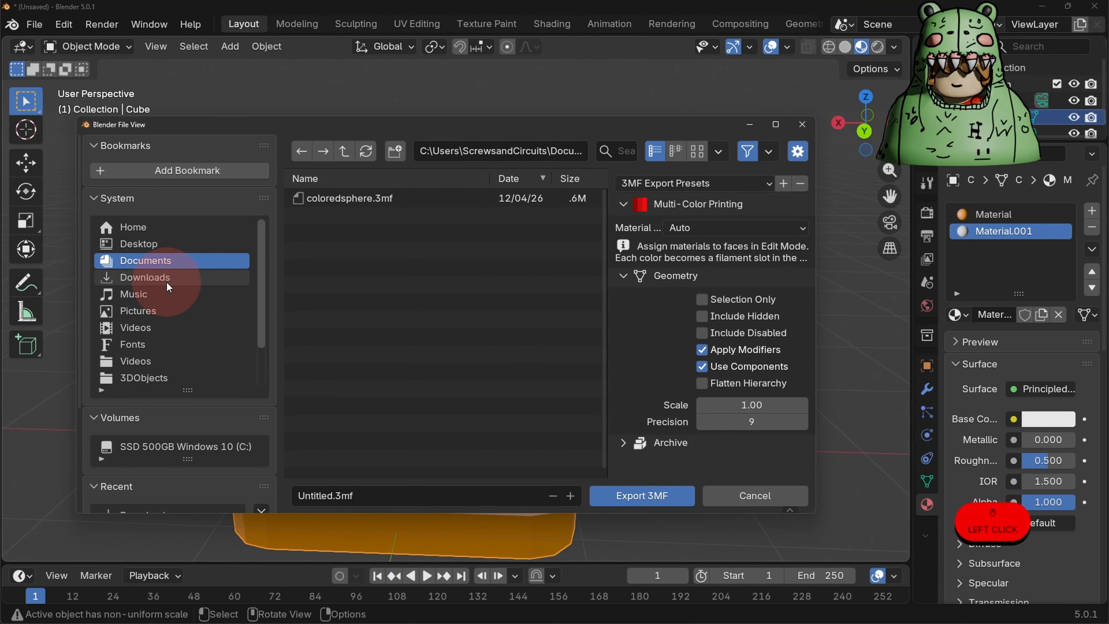
click(168, 284)
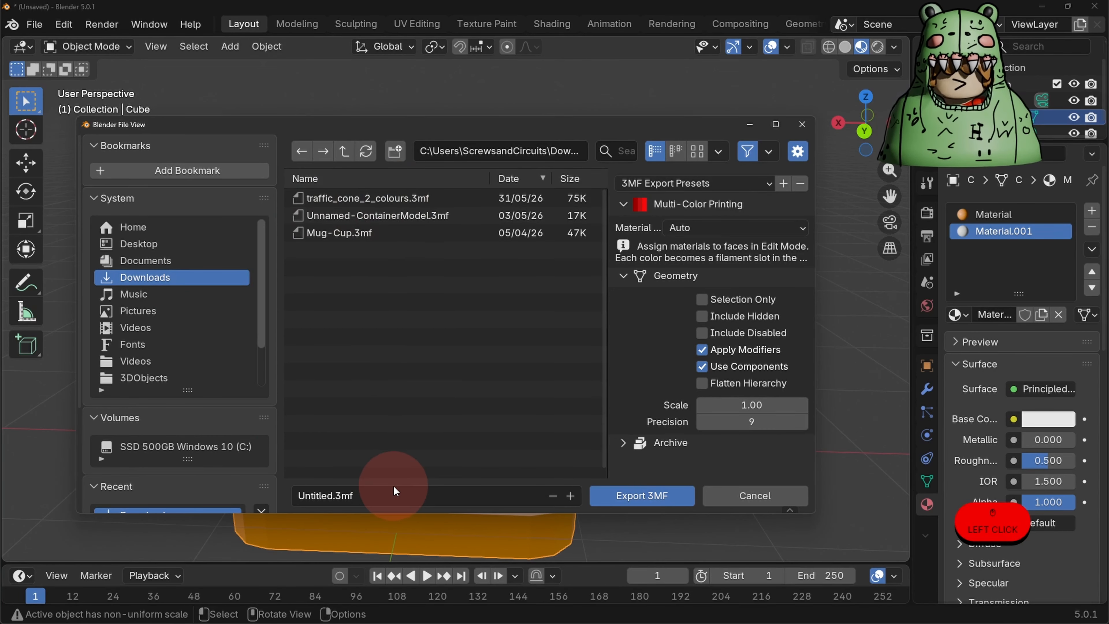
click(378, 504)
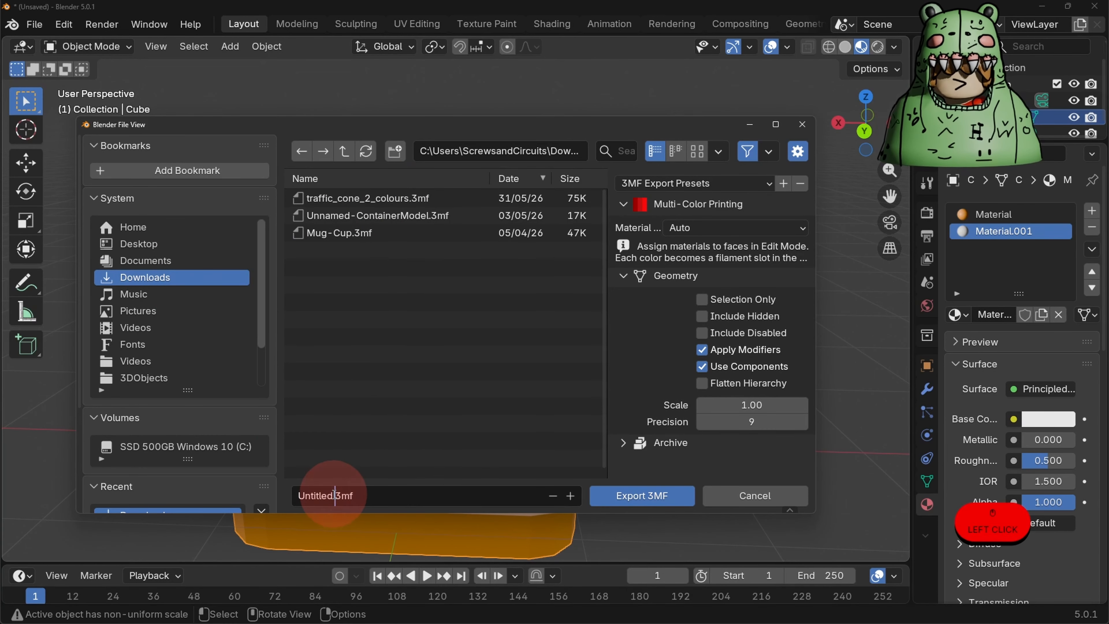
drag(332, 497, 255, 488)
text(Trafficd)
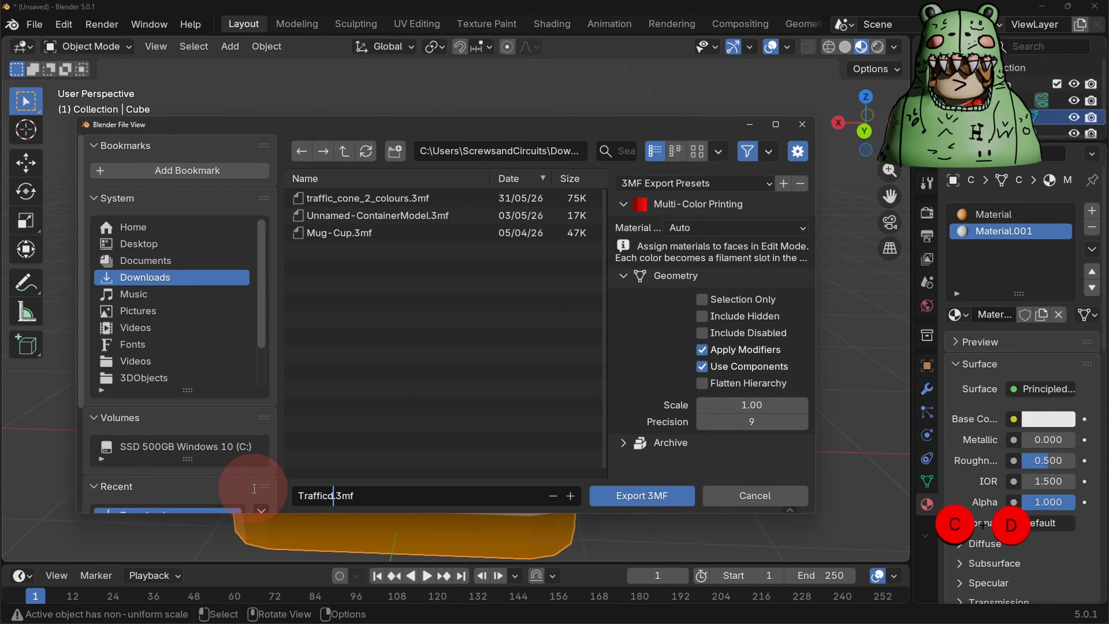
key(BackSpace)
text(Cone)
click(653, 501)
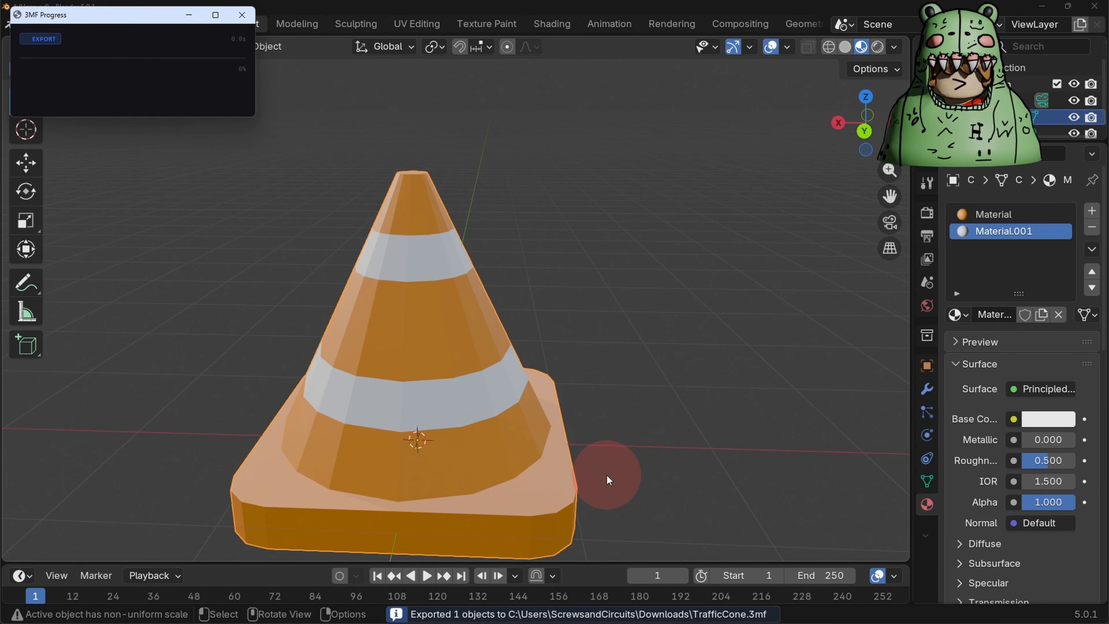
- Switch to Bambu Studio and open its Prepare workspace with the empty build plate
key(super)
click(633, 485)
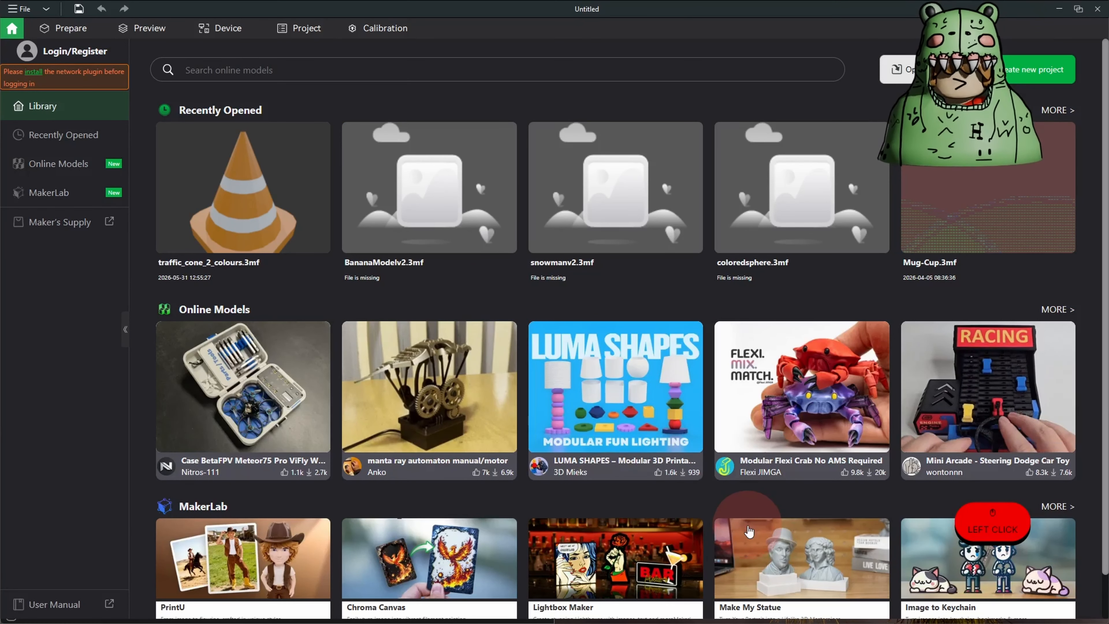
click(77, 28)
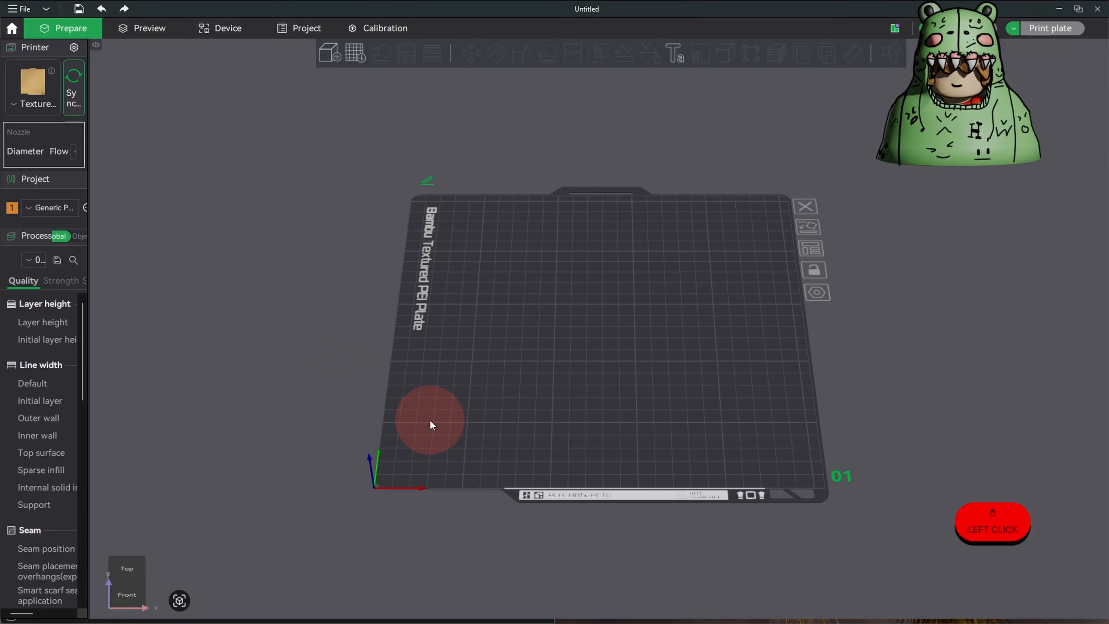
- Open the Downloads folder and load TrafficCone.3mf onto the Bambu Studio build plate
key(super)
click(530, 609)
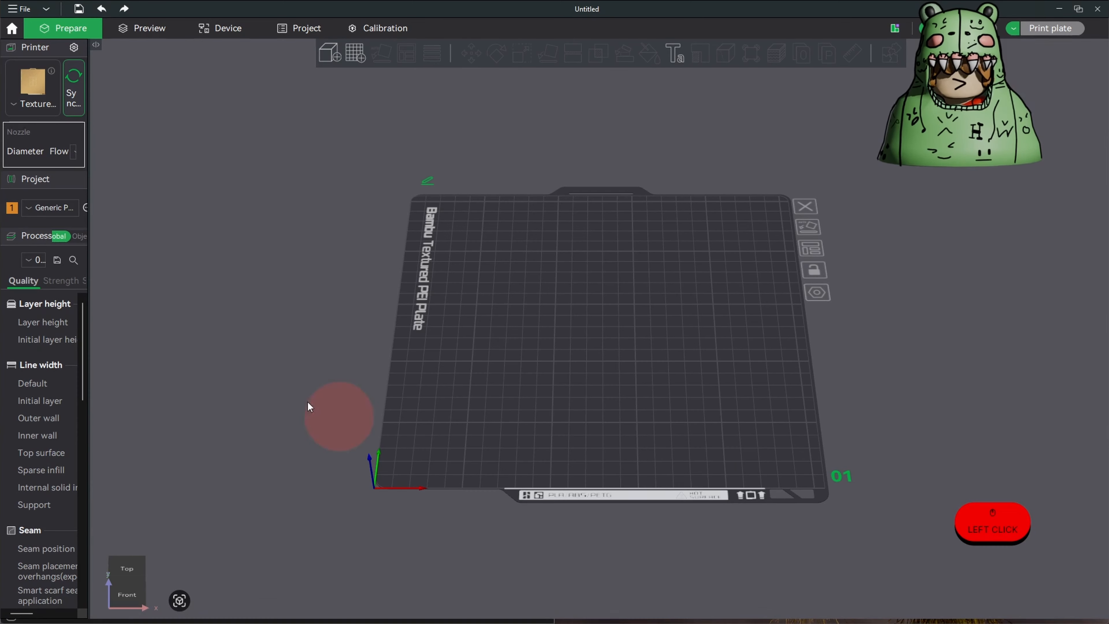
drag(267, 124, 680, 266)
click(664, 284)
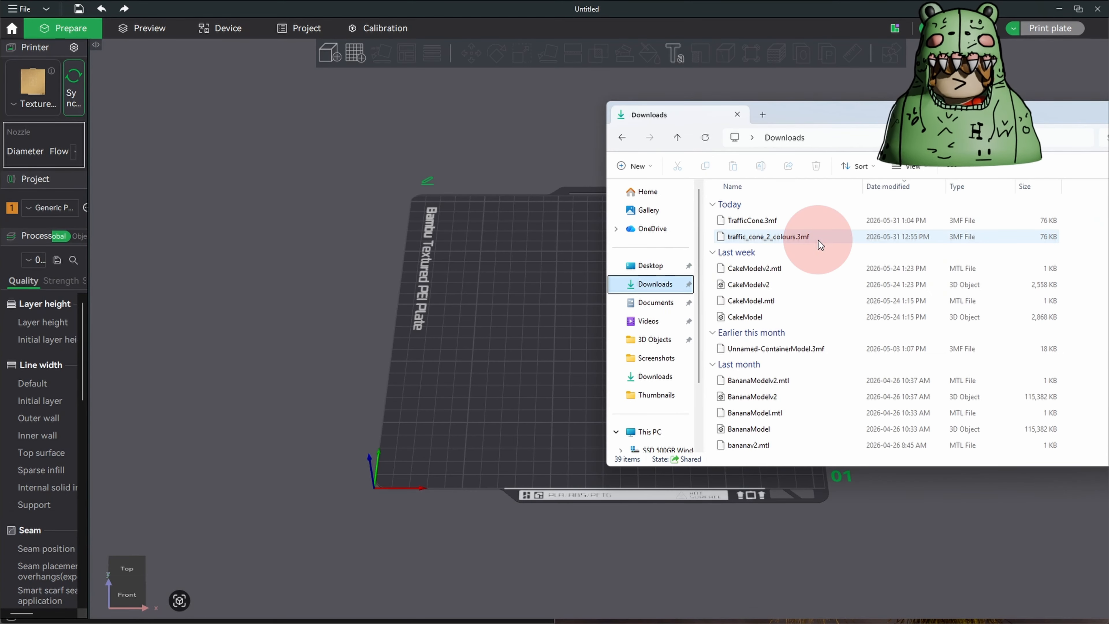
drag(798, 226, 565, 277)
click(747, 350)
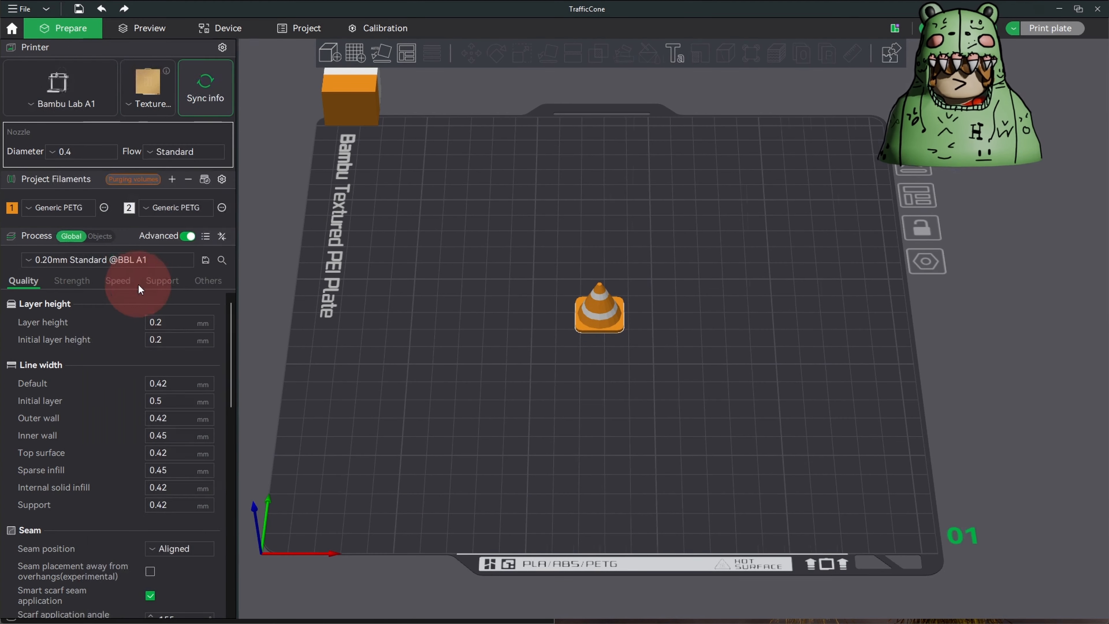
- Scale the traffic cone on the build plate up to about 50 mm tall
click(676, 308)
drag(723, 374, 757, 367)
click(597, 61)
key(Escape)
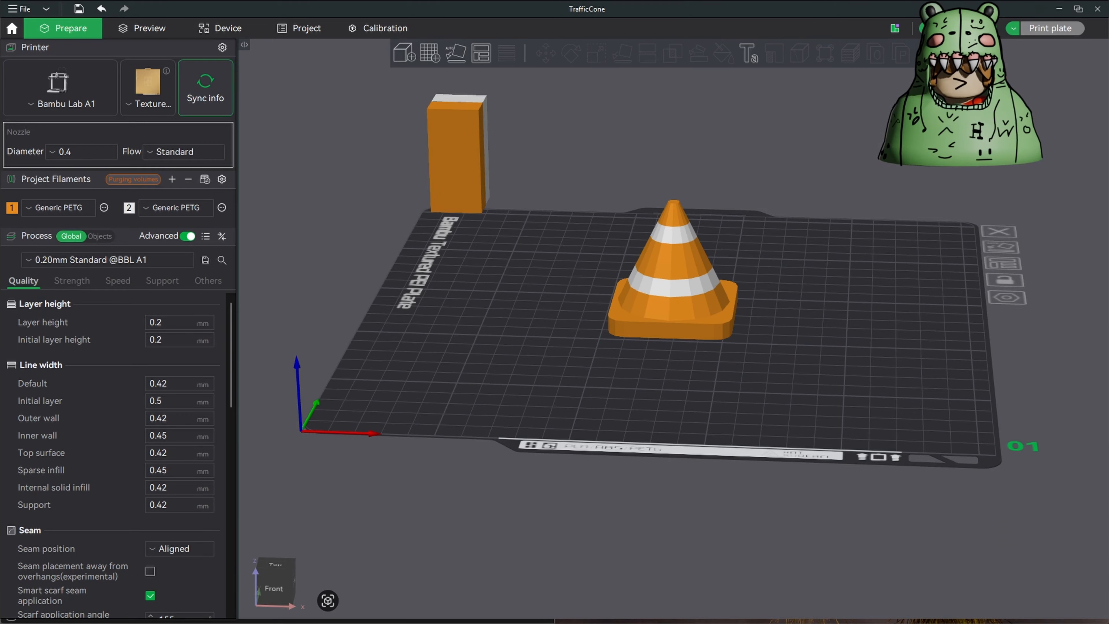
- Slice the plate, reposition the prime tower inside the plate boundary and slice again for the preview
key(ctrl+r)
drag(520, 364, 340, 225)
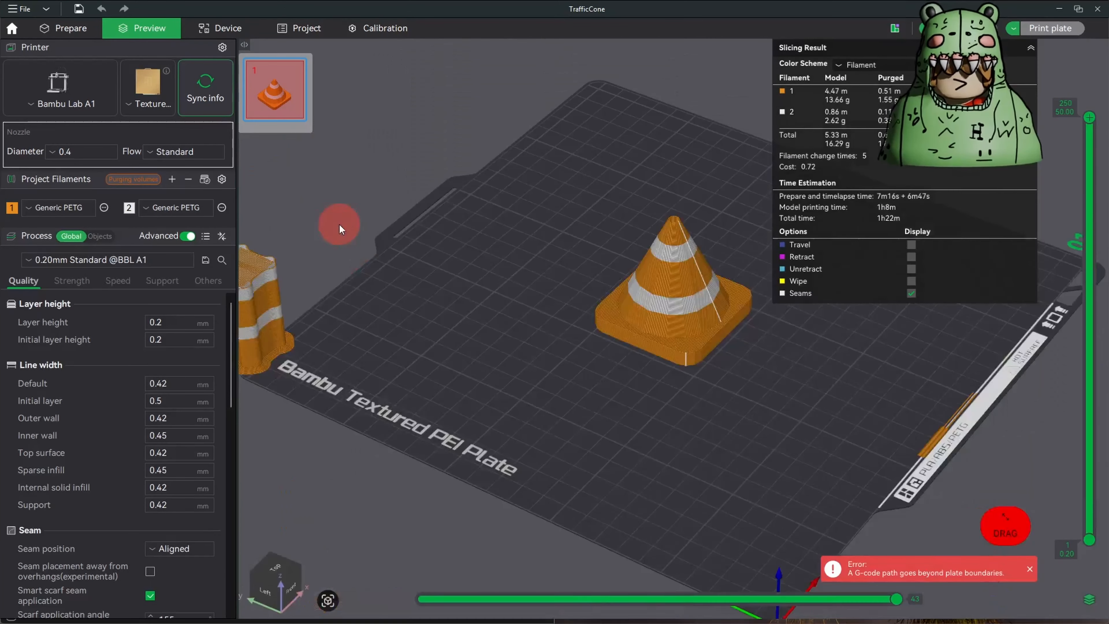
click(71, 24)
drag(290, 302, 342, 329)
click(151, 28)
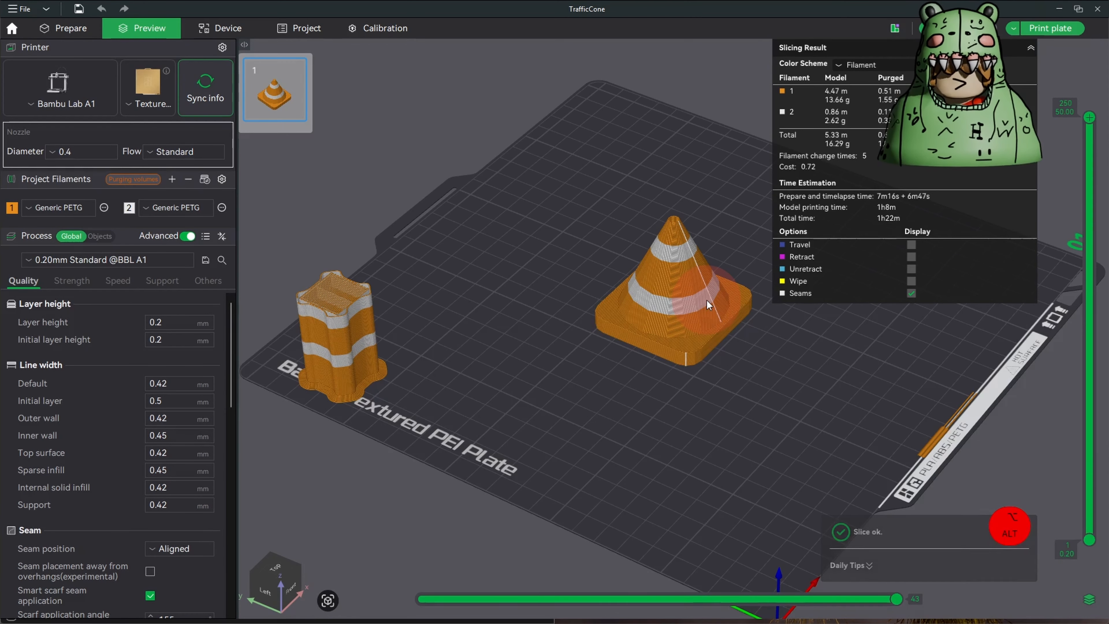
- Place the Blender and Bambu Studio windows side by side, with Blender in the left half of the screen
key(alt+Tab)
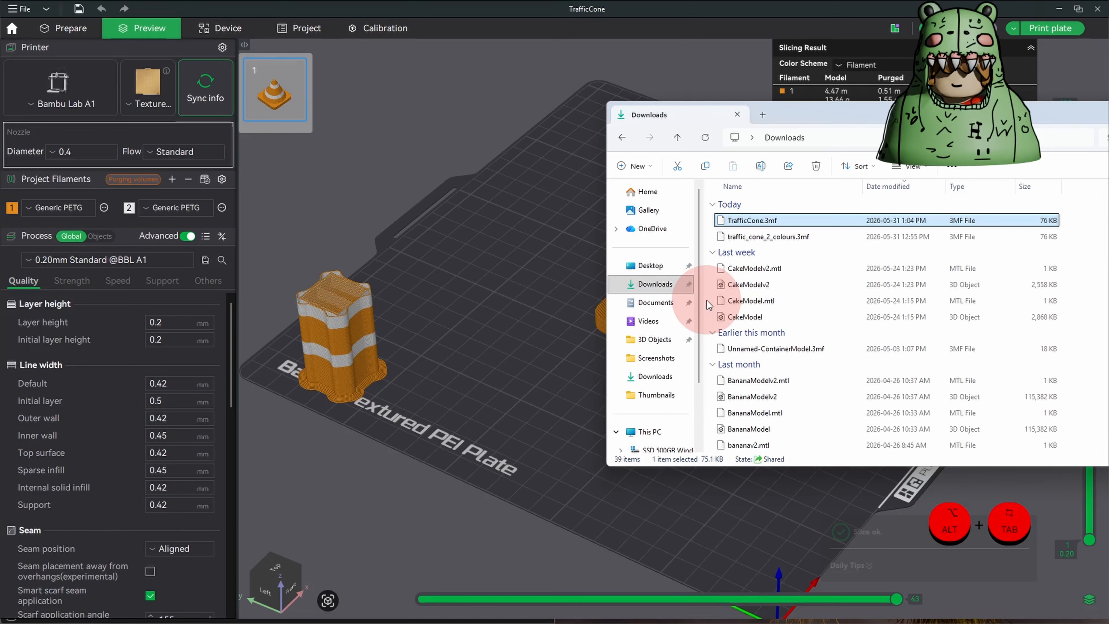
key(super+Tab)
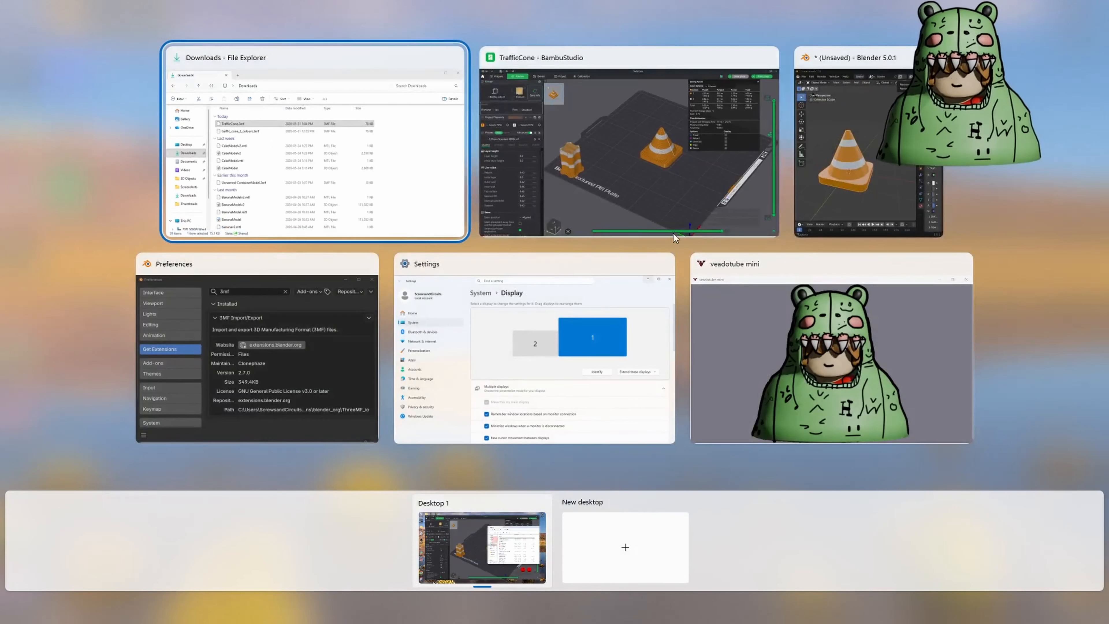
right_click(678, 172)
click(729, 208)
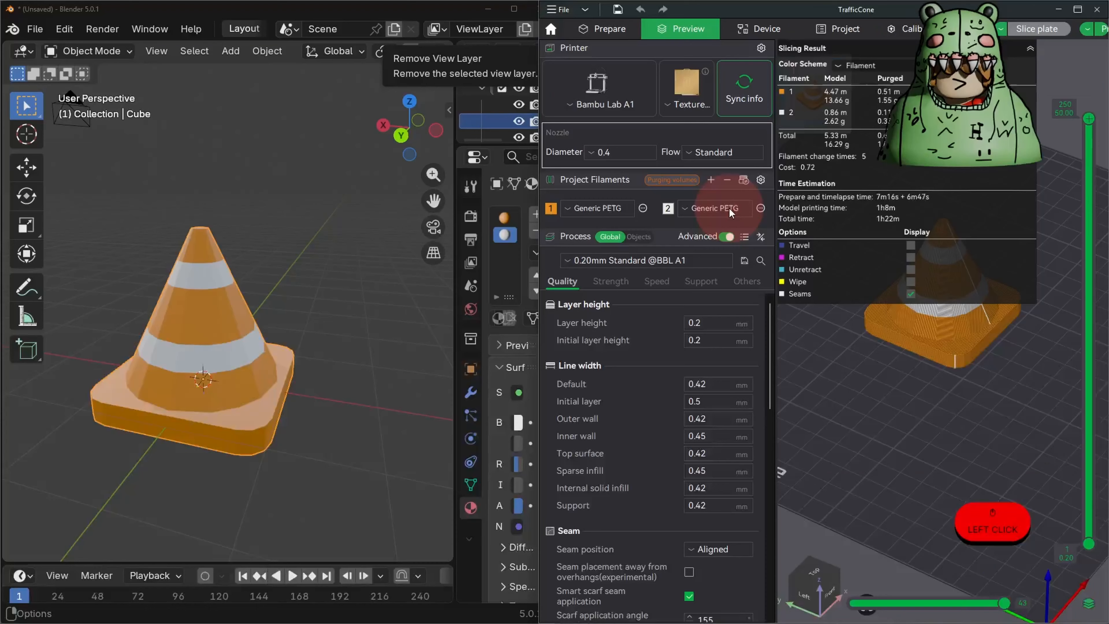
key(super+Tab)
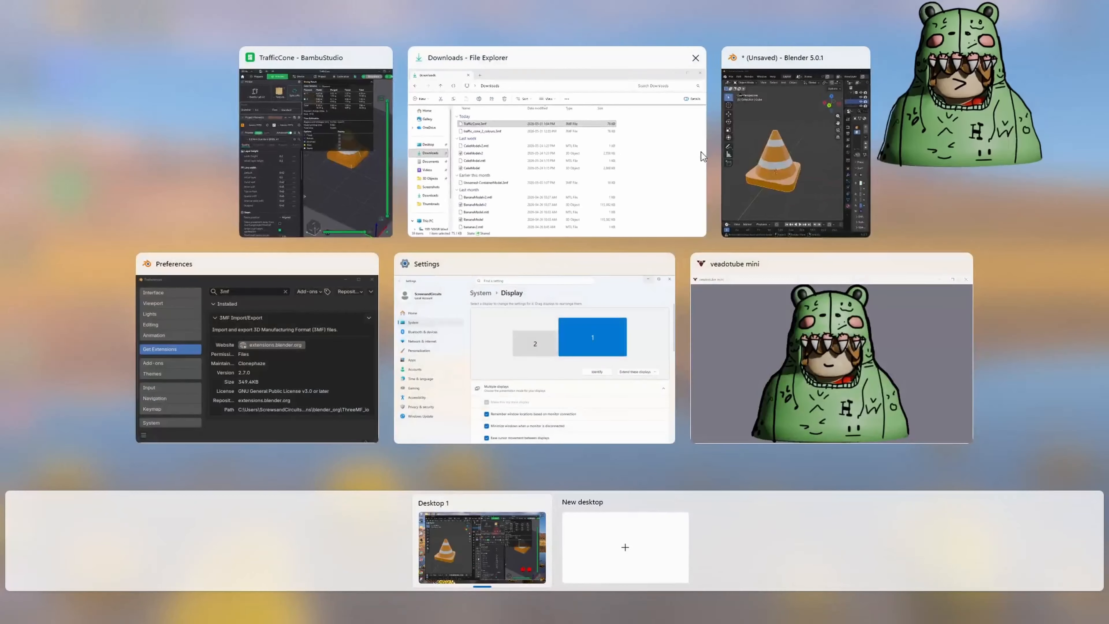
right_click(783, 153)
click(812, 168)
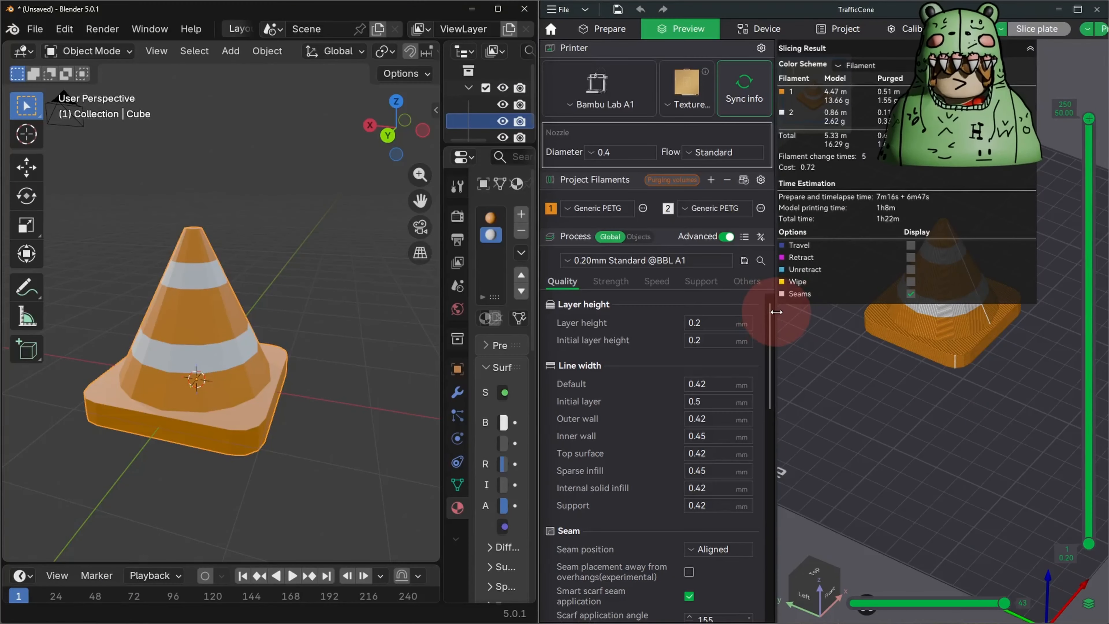
- Enlarge both 3D views and compare the sliced cone's colours with the cone in Blender
drag(776, 312, 458, 302)
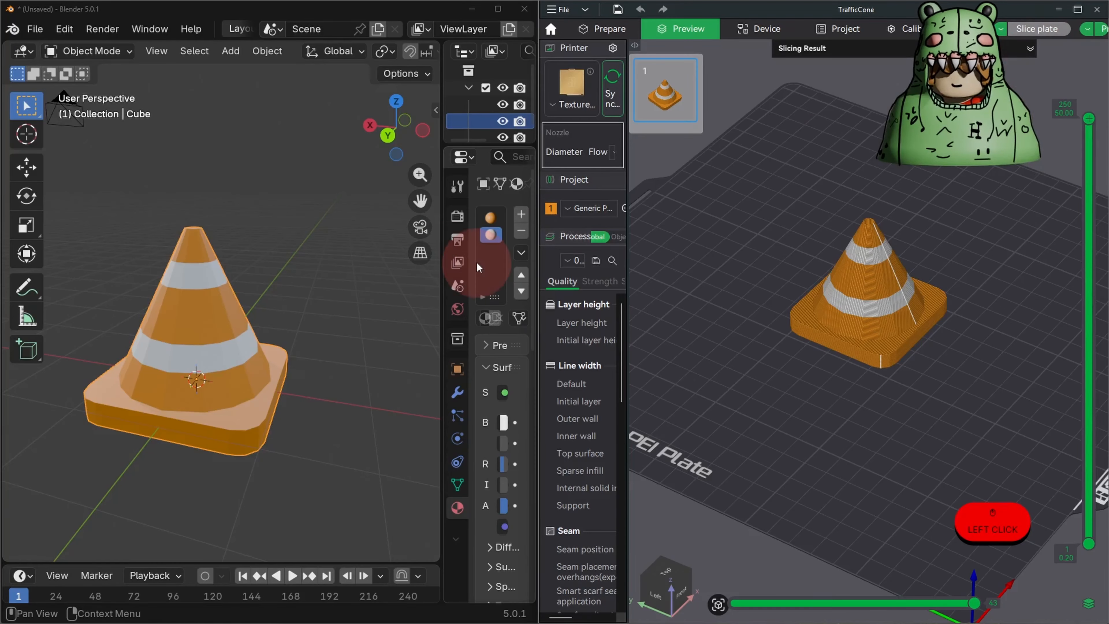
drag(442, 202, 508, 208)
drag(909, 403, 893, 380)
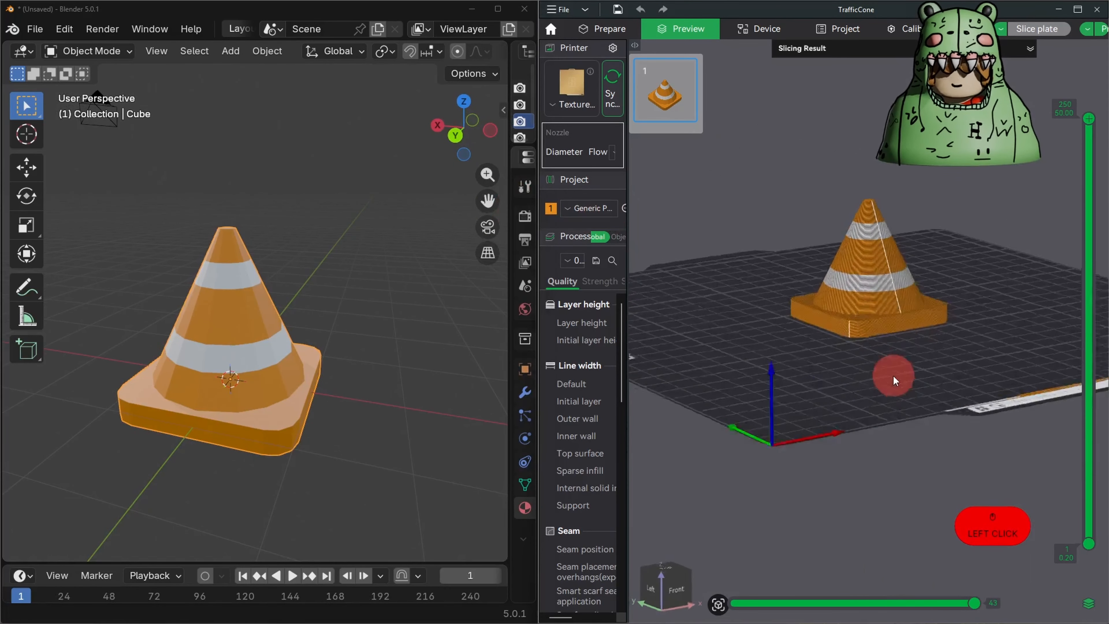
scroll(834, 377, up, 6)
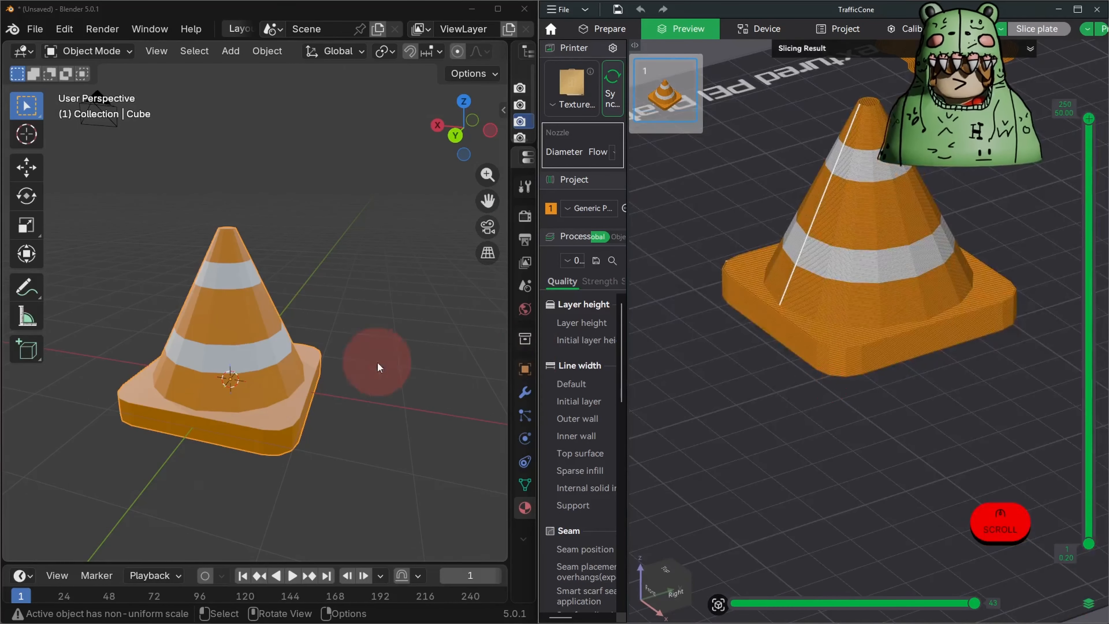
drag(903, 396, 892, 417)
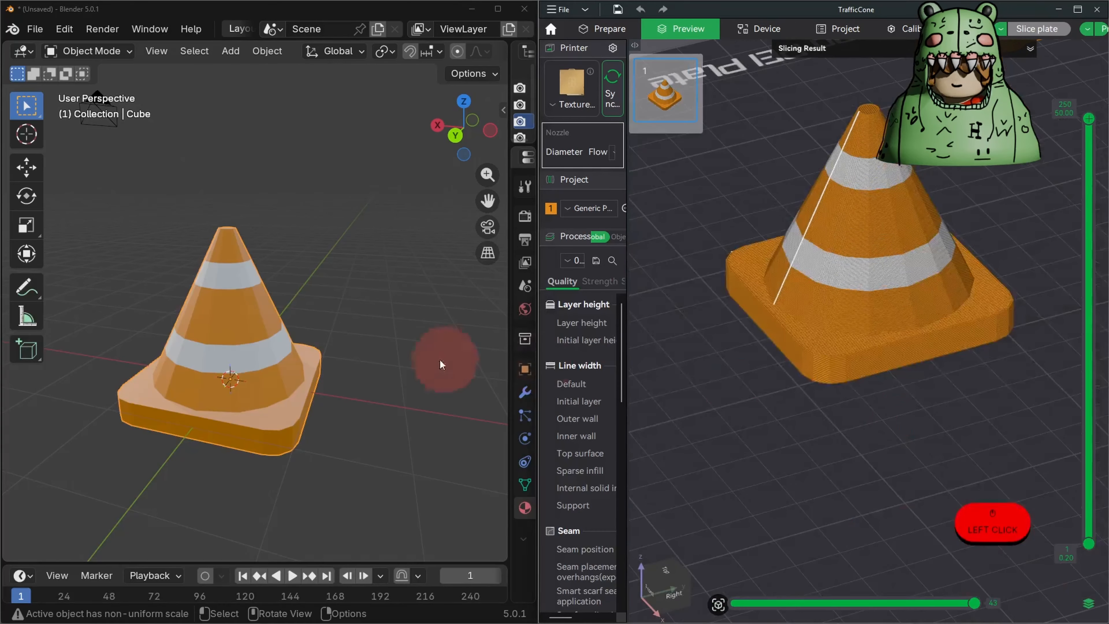
shift+middle_drag(441, 365, 401, 304)
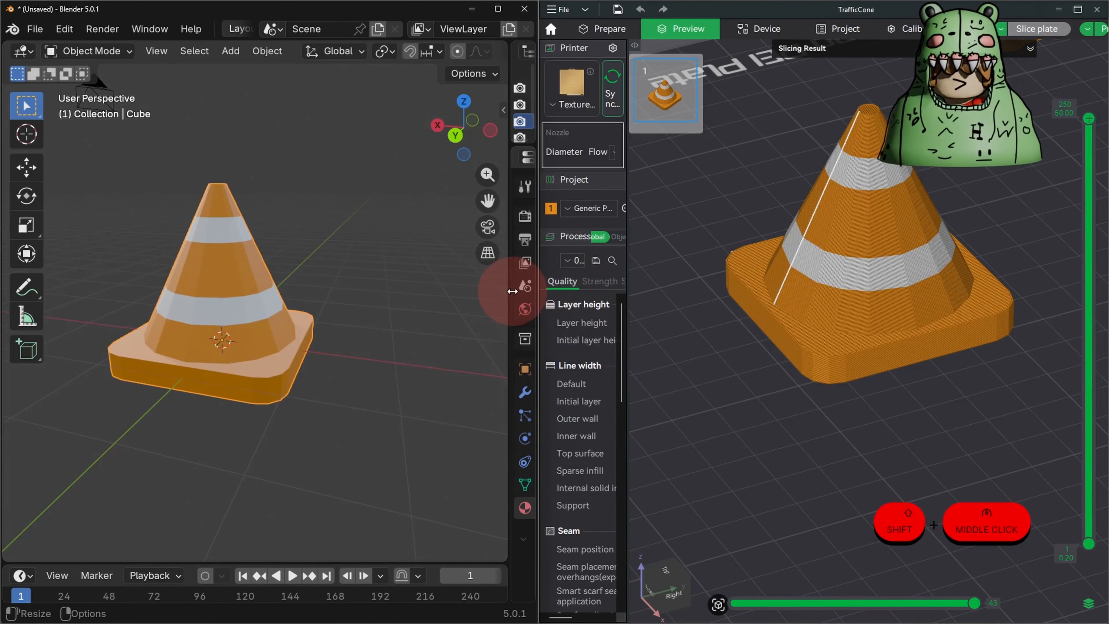
- Add a third material slot to the cone in Blender and enter Edit Mode in a maximised window
drag(512, 292, 305, 298)
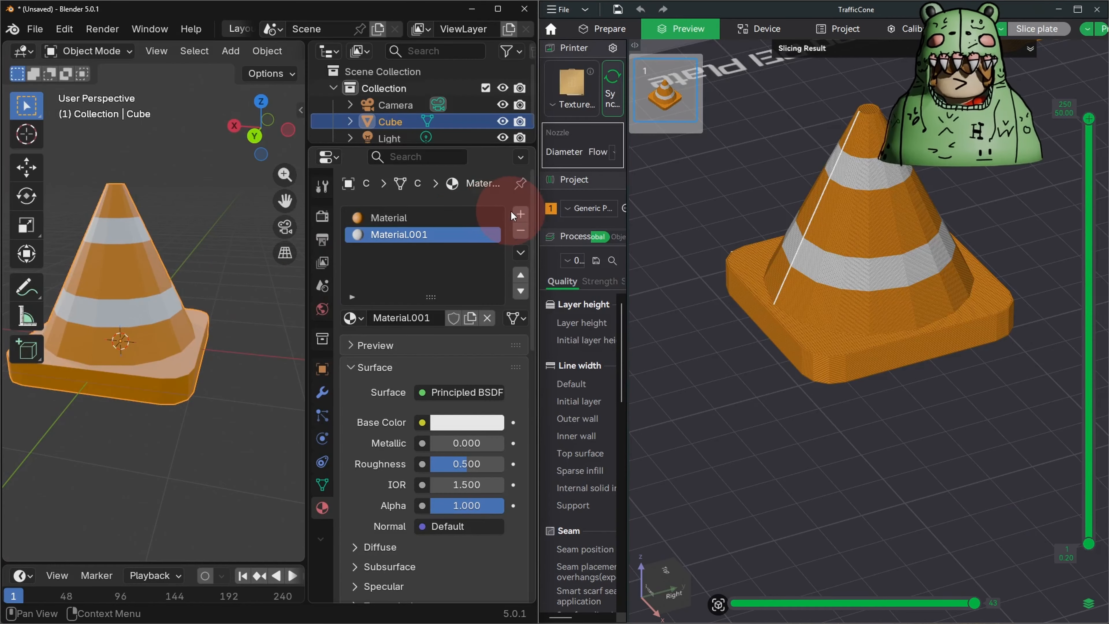
click(520, 214)
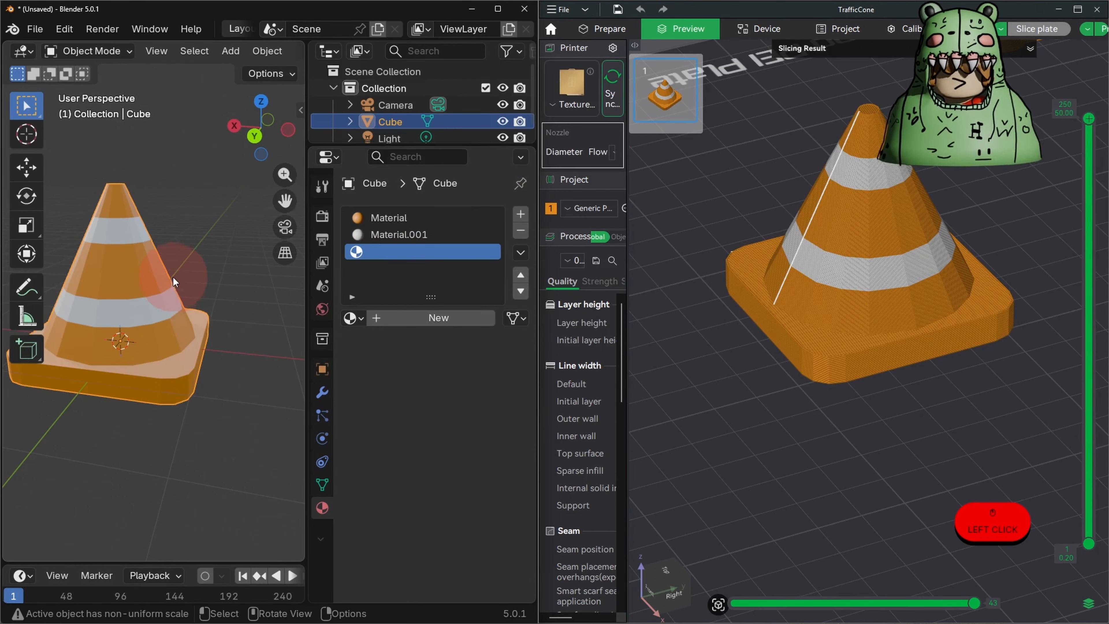
key(Tab)
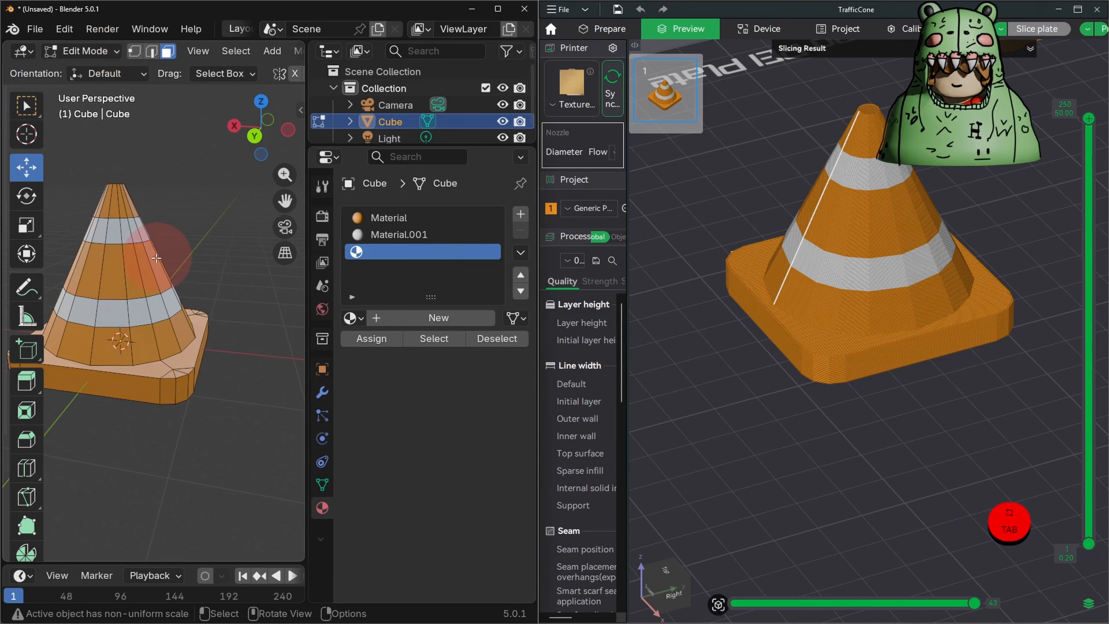
click(497, 9)
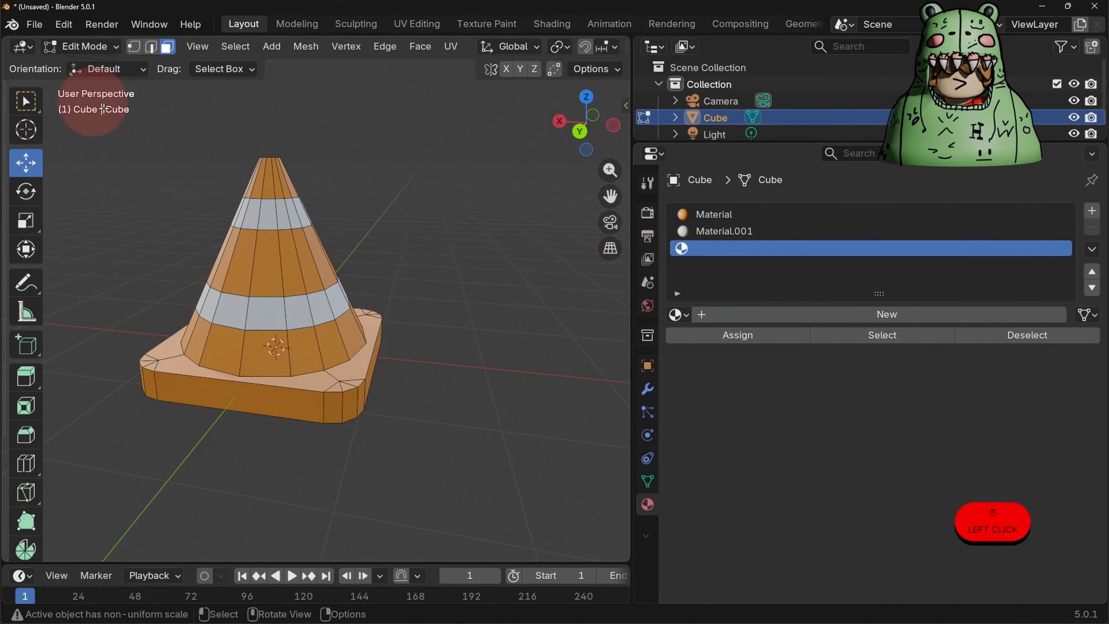
- Assign a new material with pink-red base colour #E73D5AFF to the ring of orange faces between the two white bands
alt+click(286, 268)
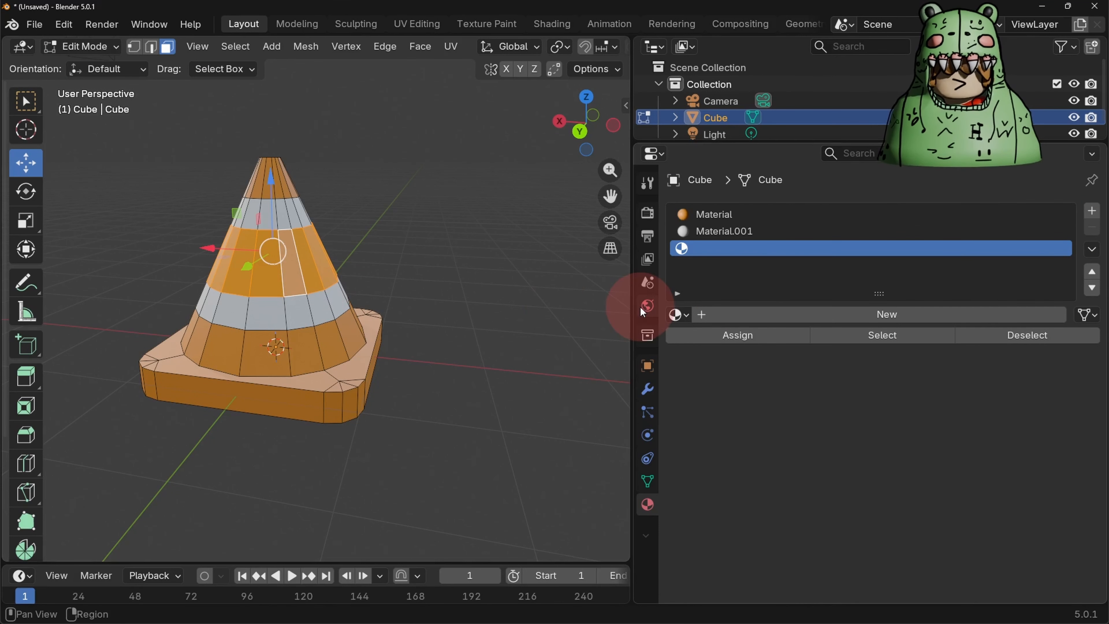
click(745, 318)
click(916, 442)
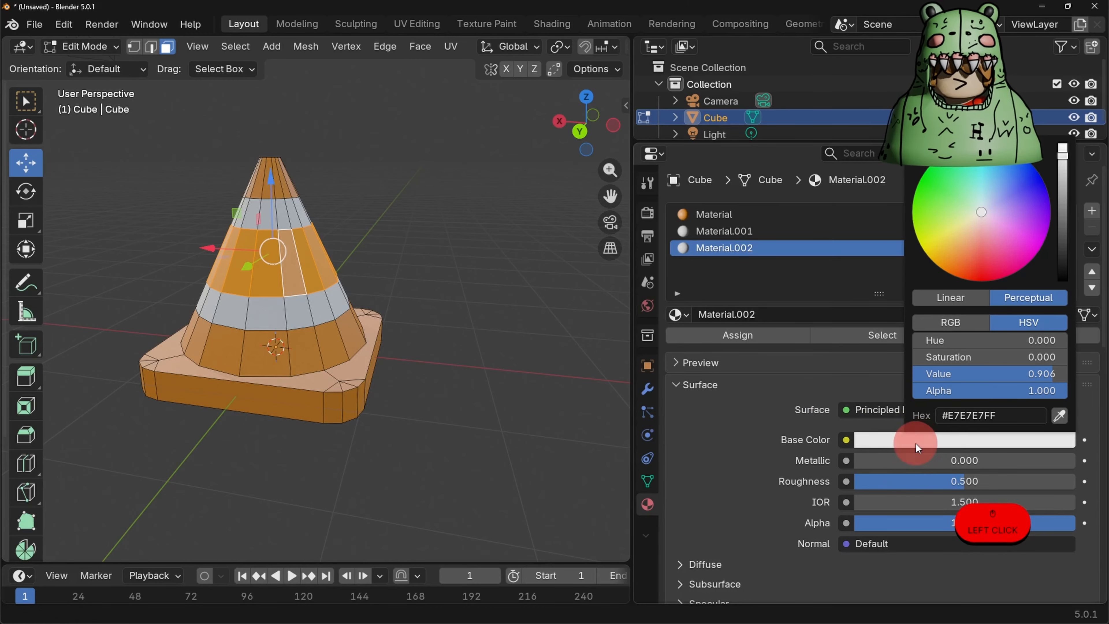
click(989, 259)
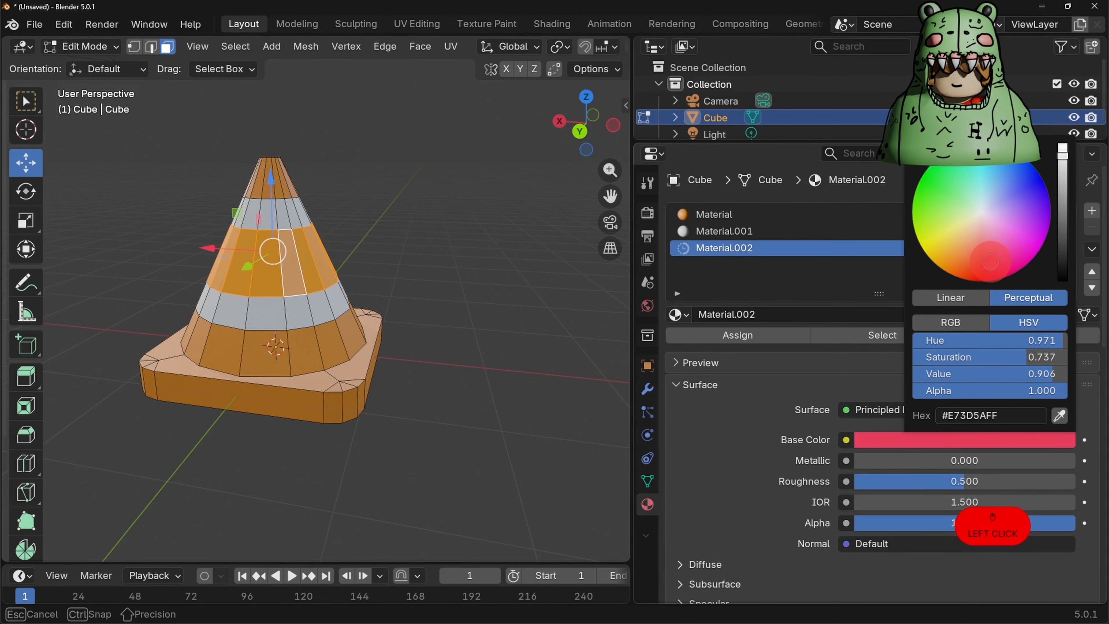
click(772, 340)
click(525, 302)
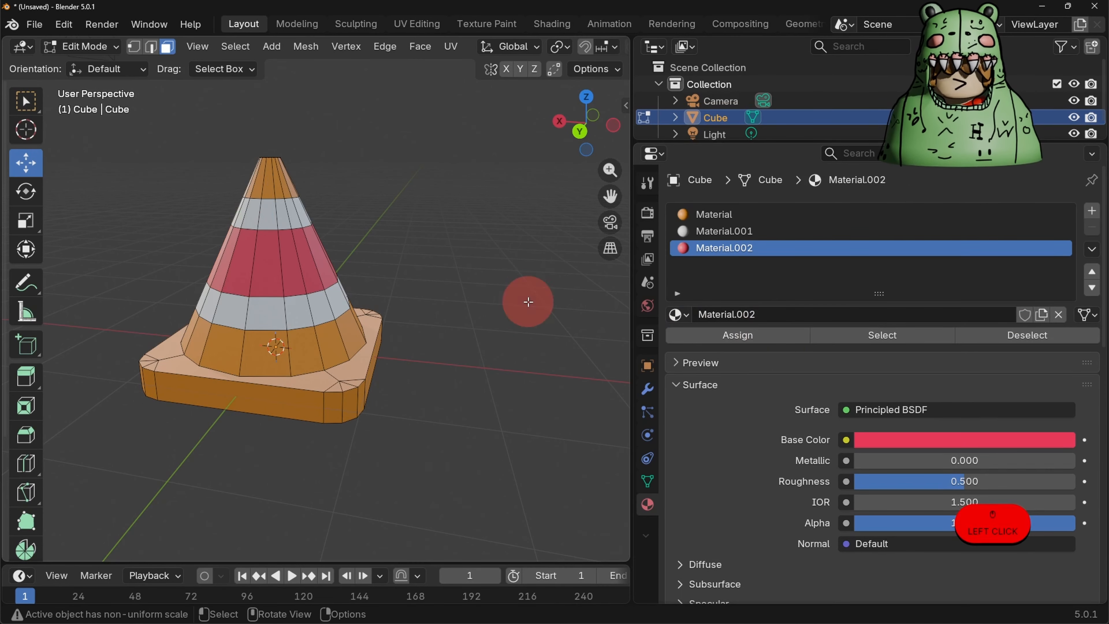
- Export the recoloured cone in 3D Manufacturing Format to the Downloads folder as TrafficConev2.3mf
click(34, 24)
mouse_move(100, 279)
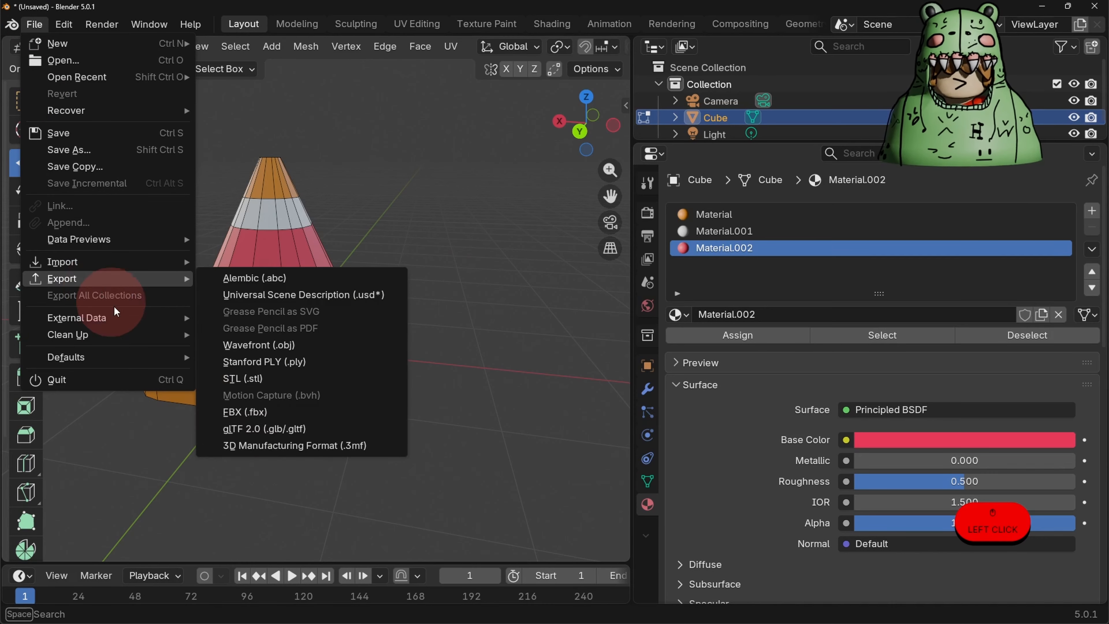
click(247, 446)
click(351, 496)
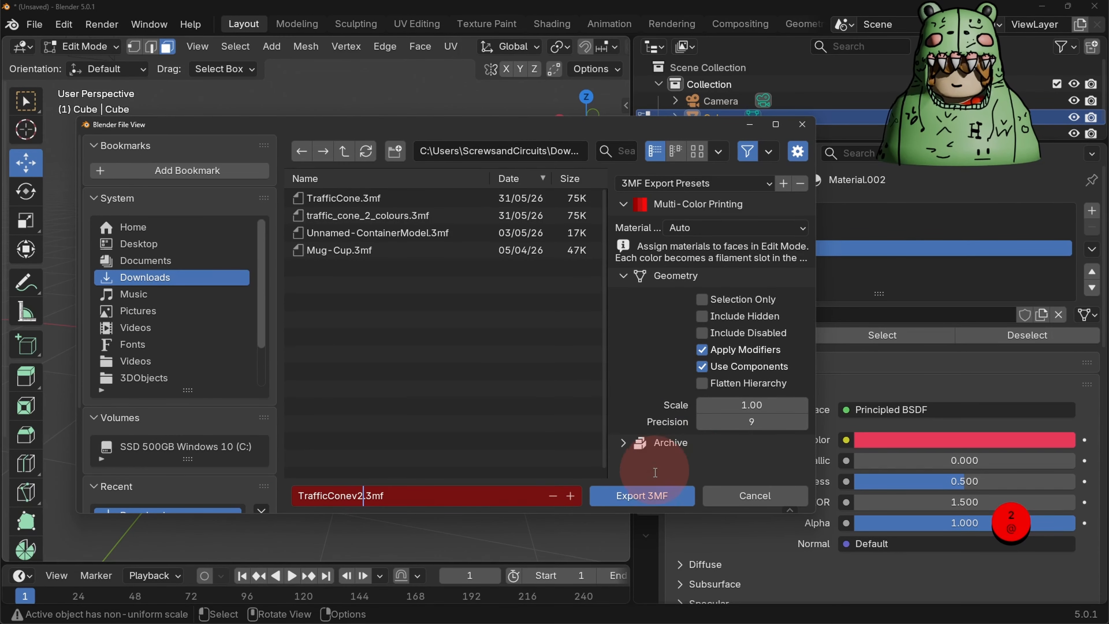
click(640, 495)
key(super)
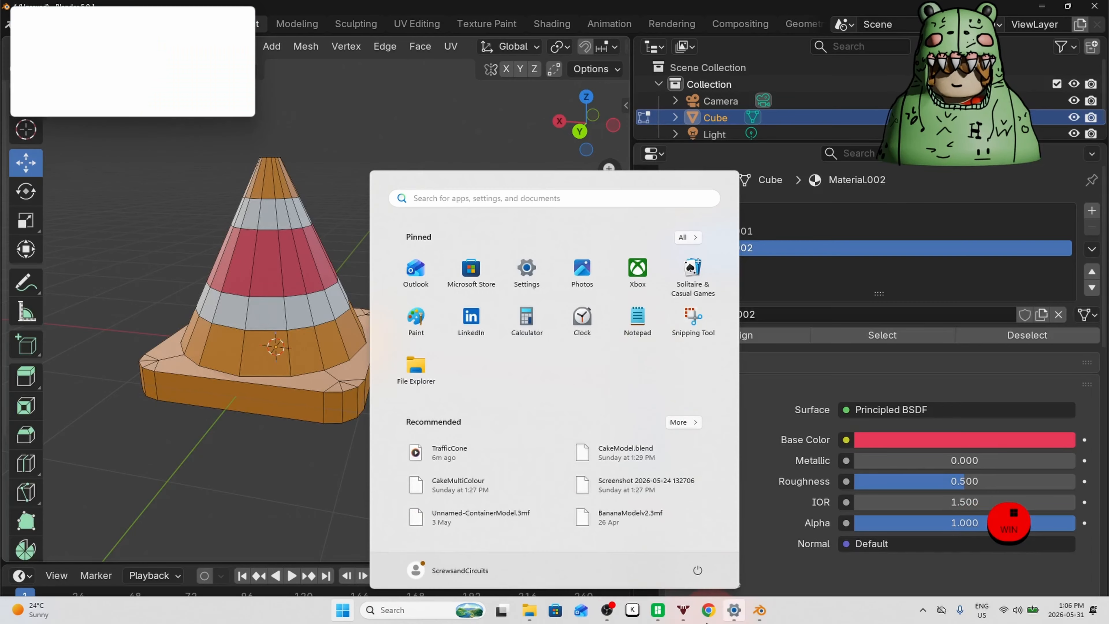
mouse_move(646, 612)
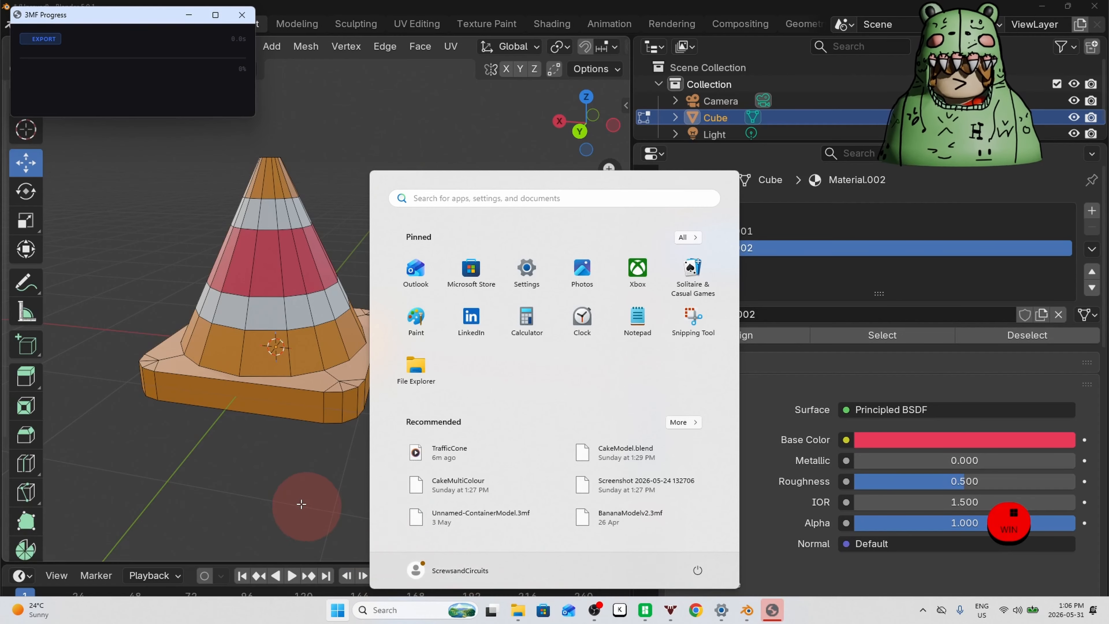
click(309, 485)
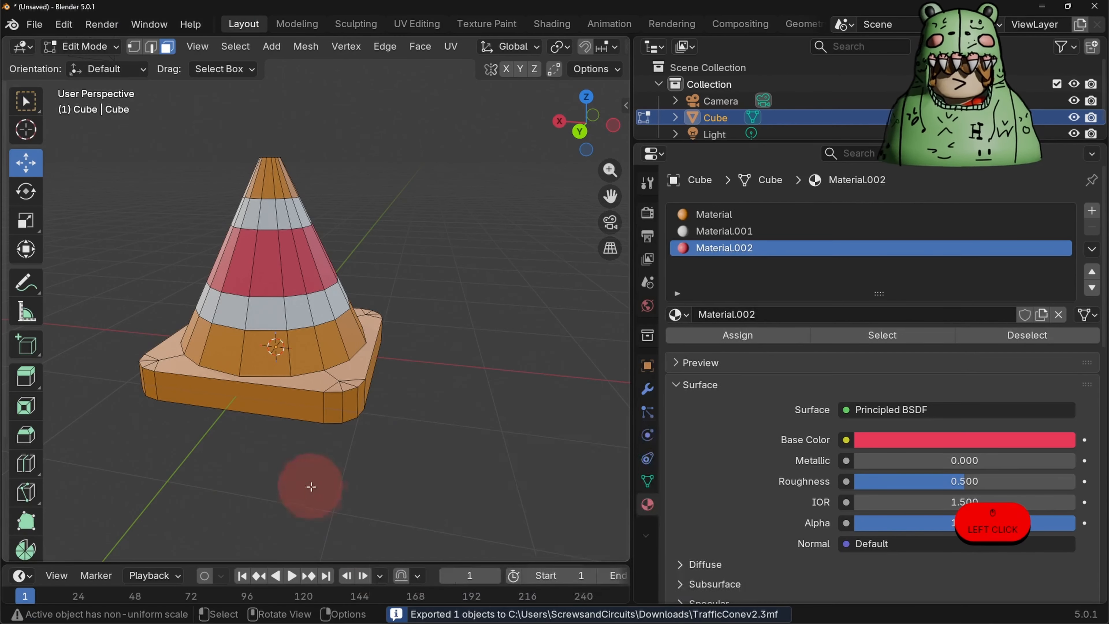
- Switch to Bambu Studio, return to its Prepare workspace and maximise the window
key(super)
click(644, 610)
key(super)
click(722, 124)
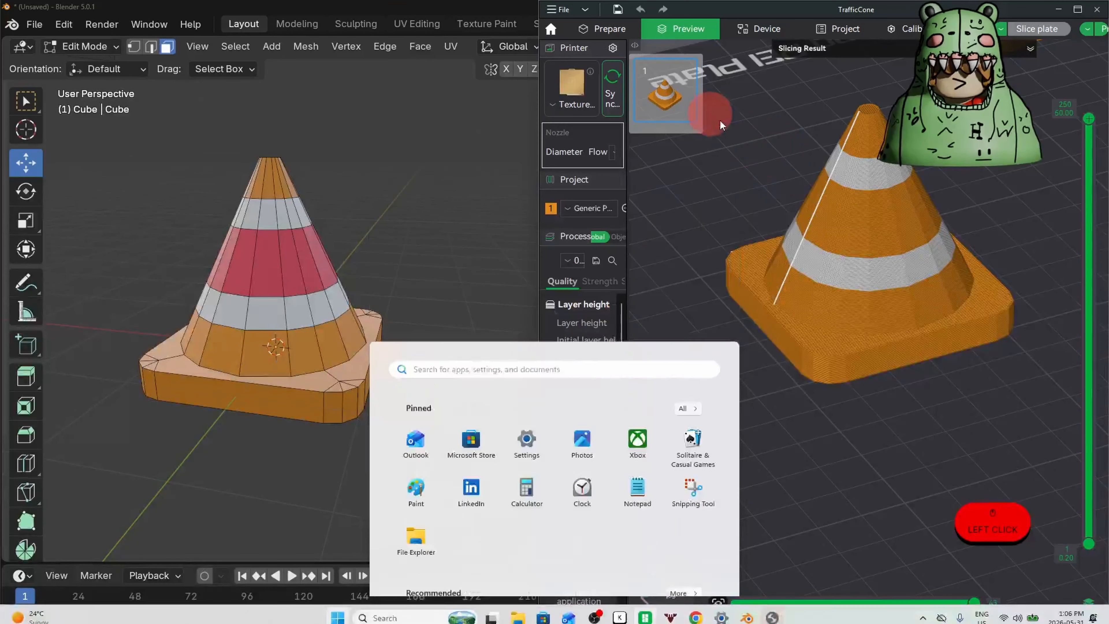
click(603, 29)
scroll(792, 293, down, 5)
click(1077, 10)
- Bring TrafficConev2.3mf from the Downloads folder into Bambu Studio with the option Open as project
key(super)
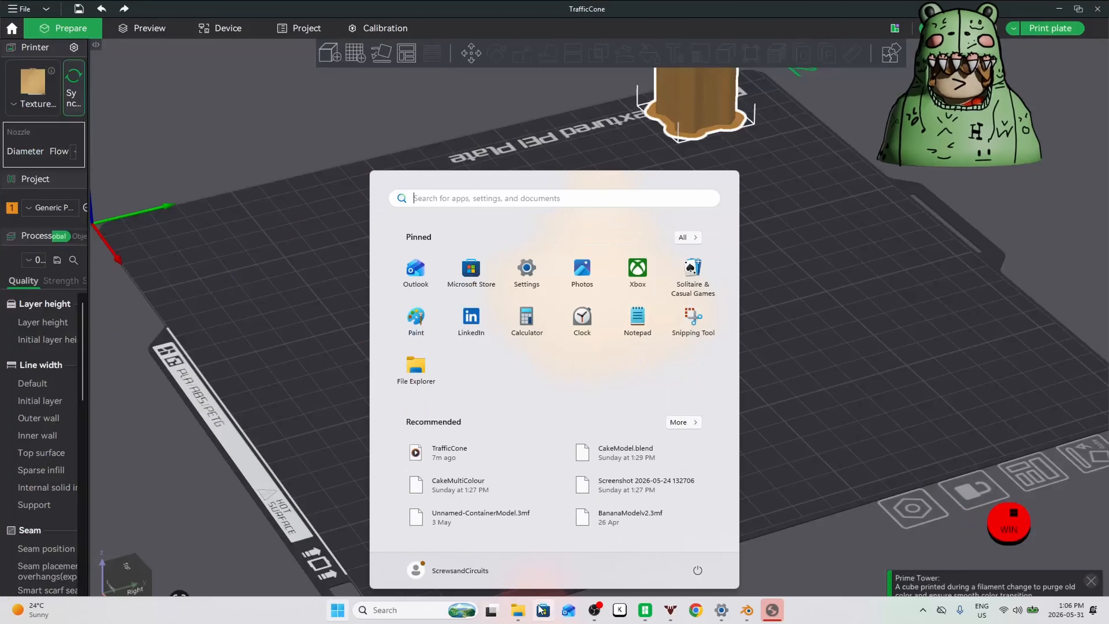
click(518, 610)
drag(754, 254, 494, 424)
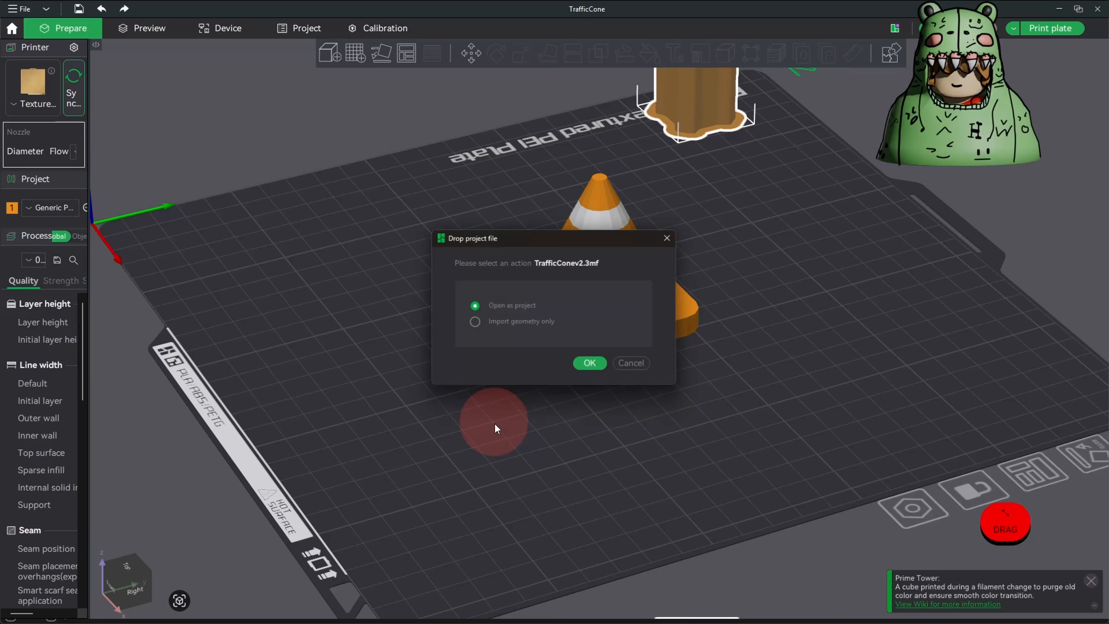
click(589, 365)
click(675, 359)
click(755, 352)
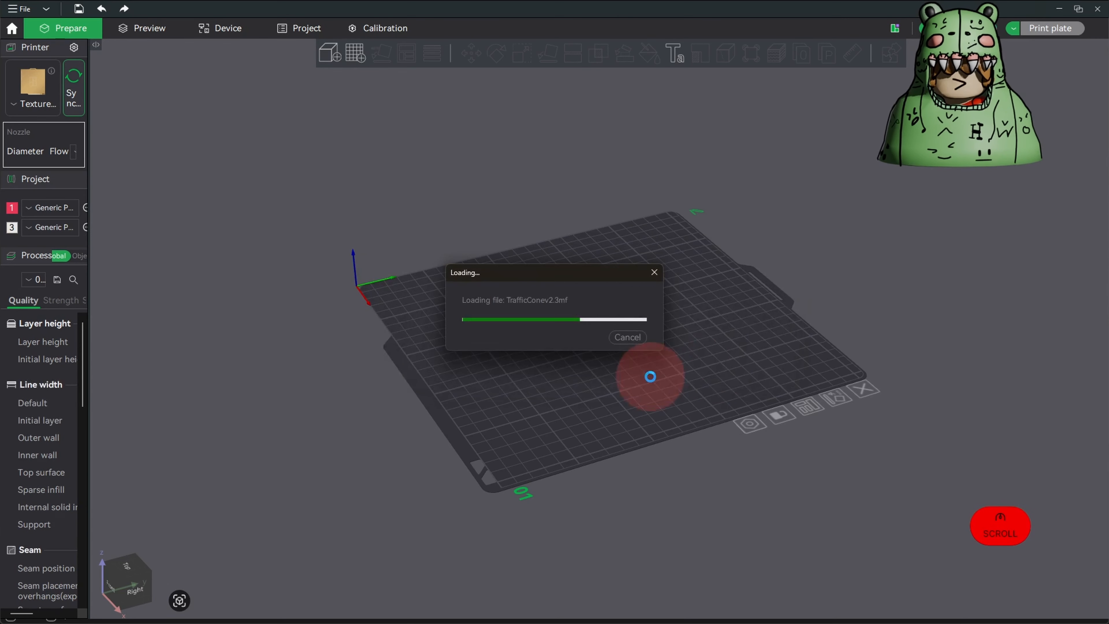
- Scale the red-banded cone up to about 77 mm tall and slice the plate
drag(488, 116, 838, 271)
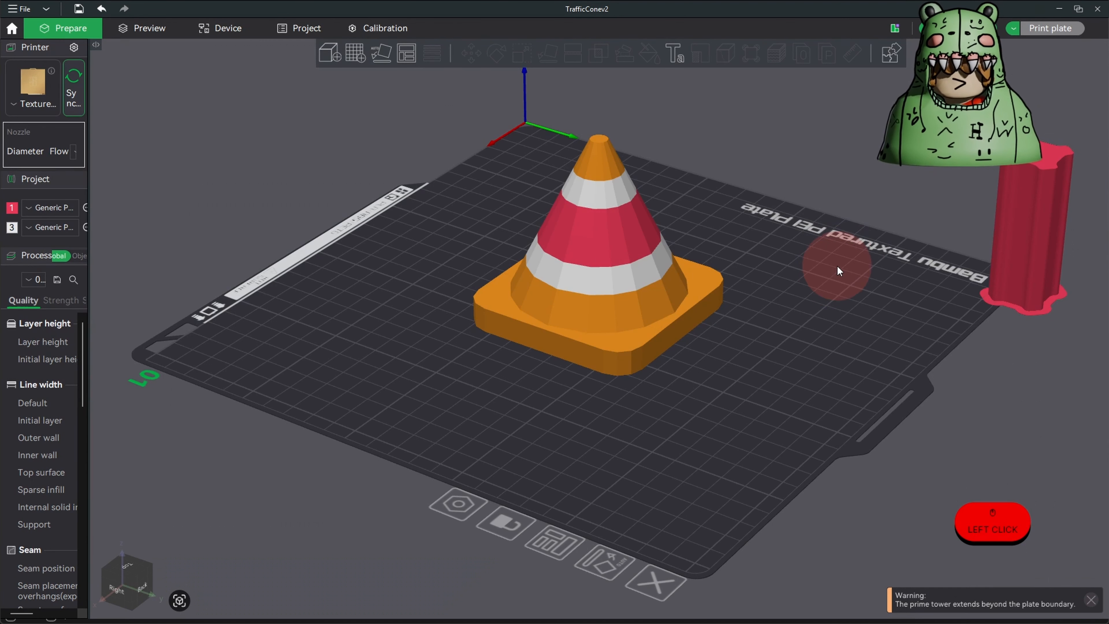
click(960, 28)
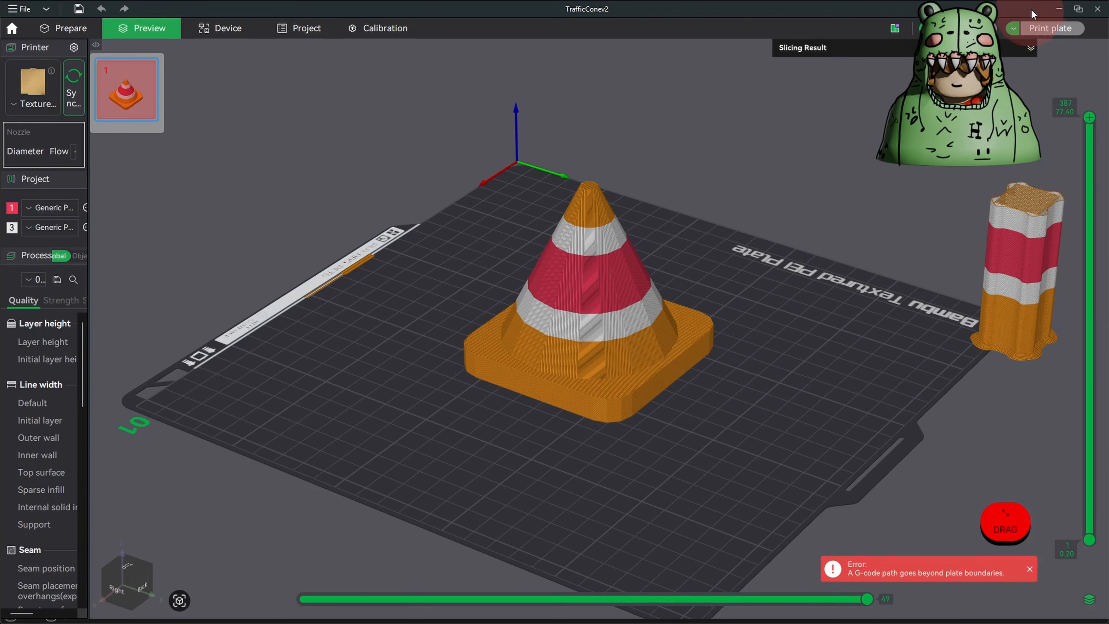
- Move the prime tower in the Prepare workspace so it sits fully within the plate boundary, and slice the plate again
click(62, 28)
click(994, 319)
drag(993, 317, 902, 335)
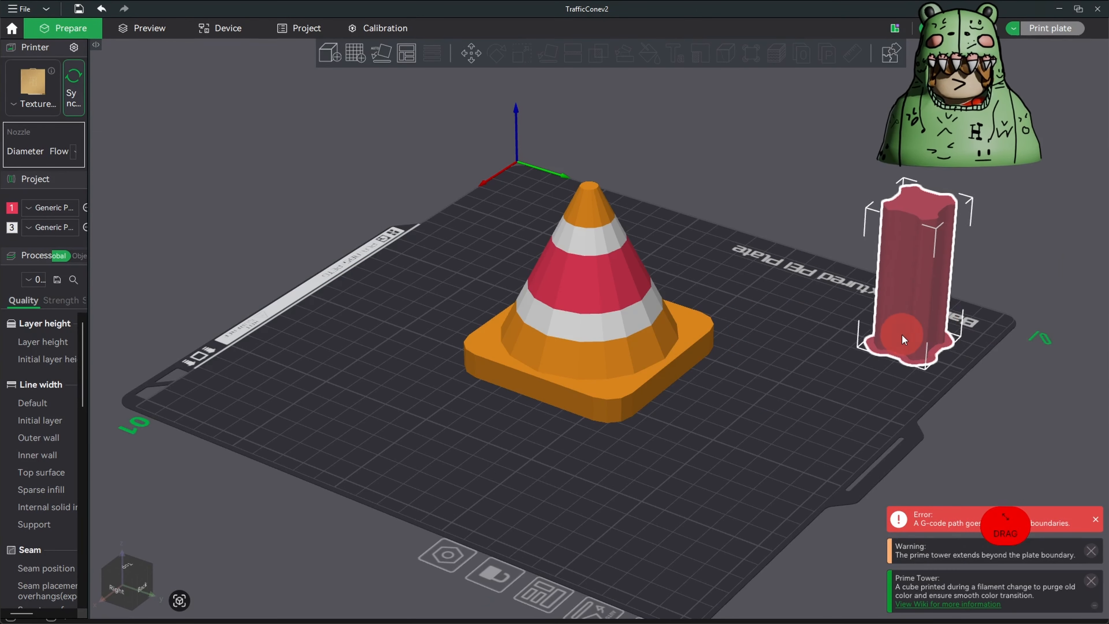
click(1018, 335)
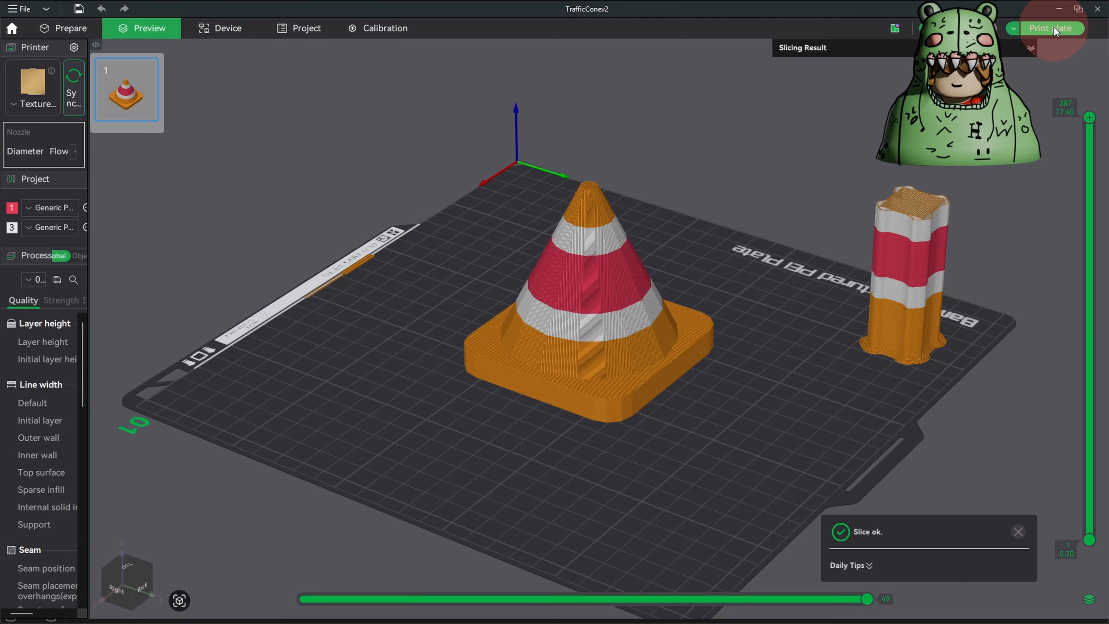
- Review the filament assignments in the print job dialog for TrafficConev2 and close it without sending
click(1052, 28)
click(424, 367)
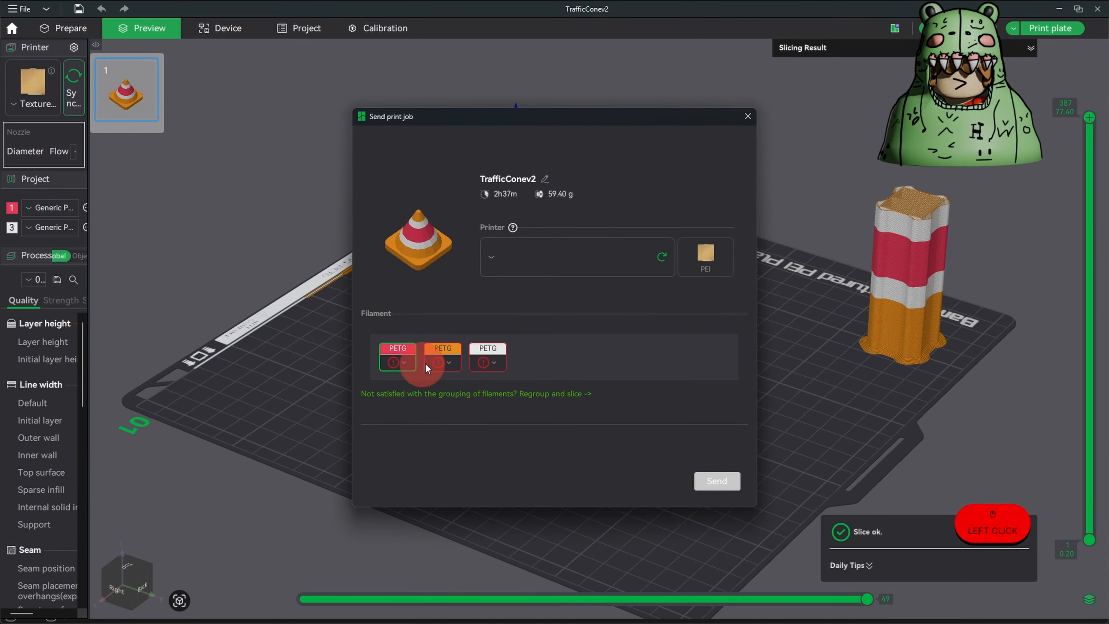
click(748, 116)
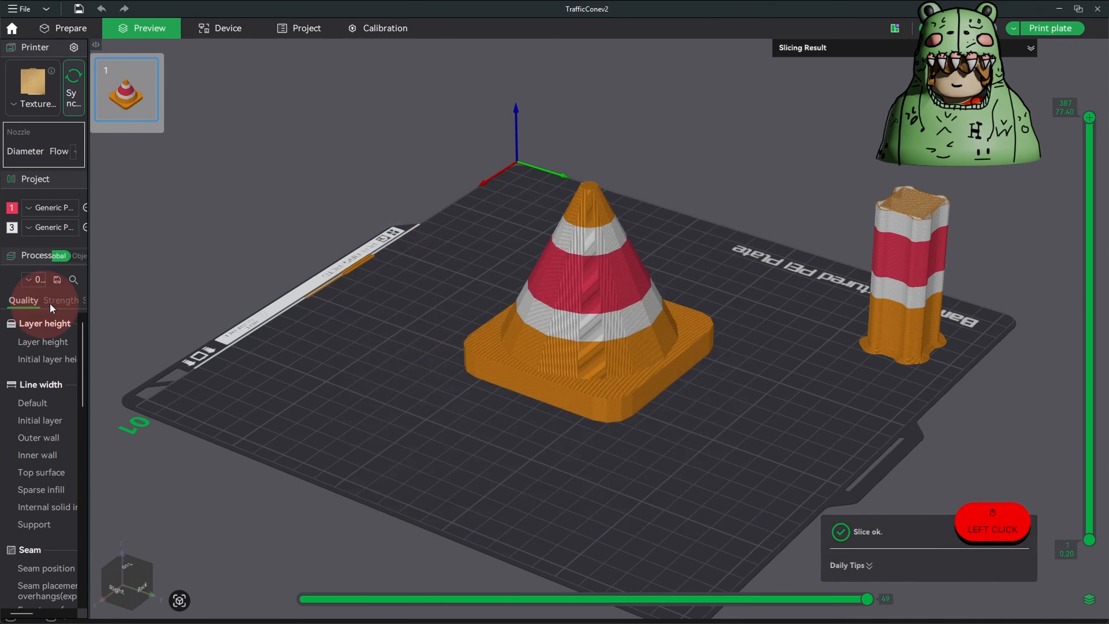
- Widen the settings sidebar and change the colour of project filament 1 to bright green
drag(87, 261, 339, 248)
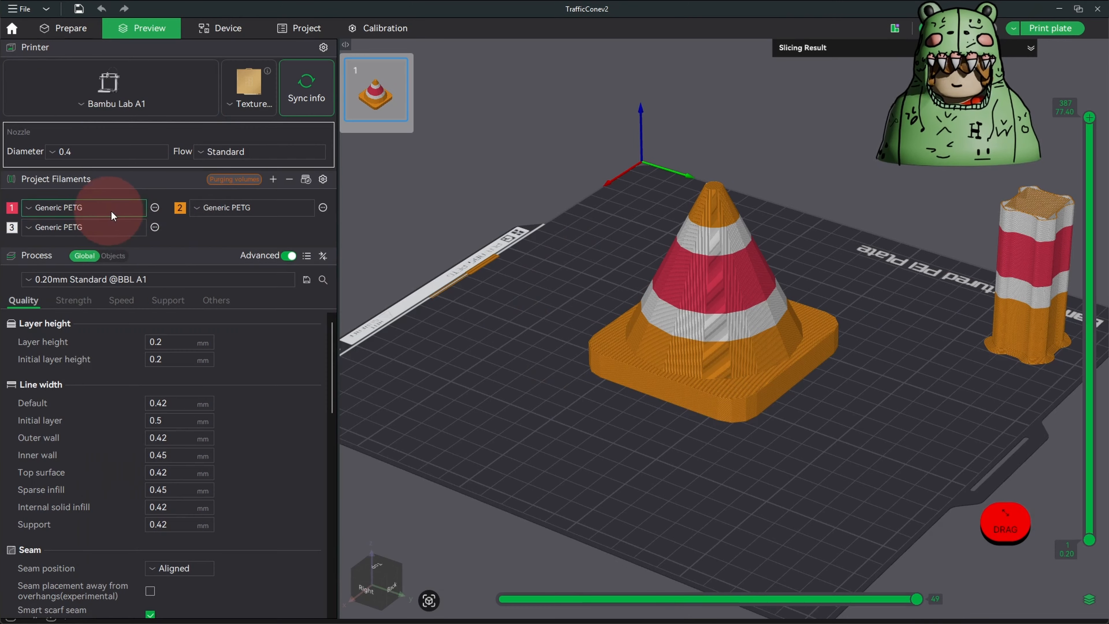
click(79, 207)
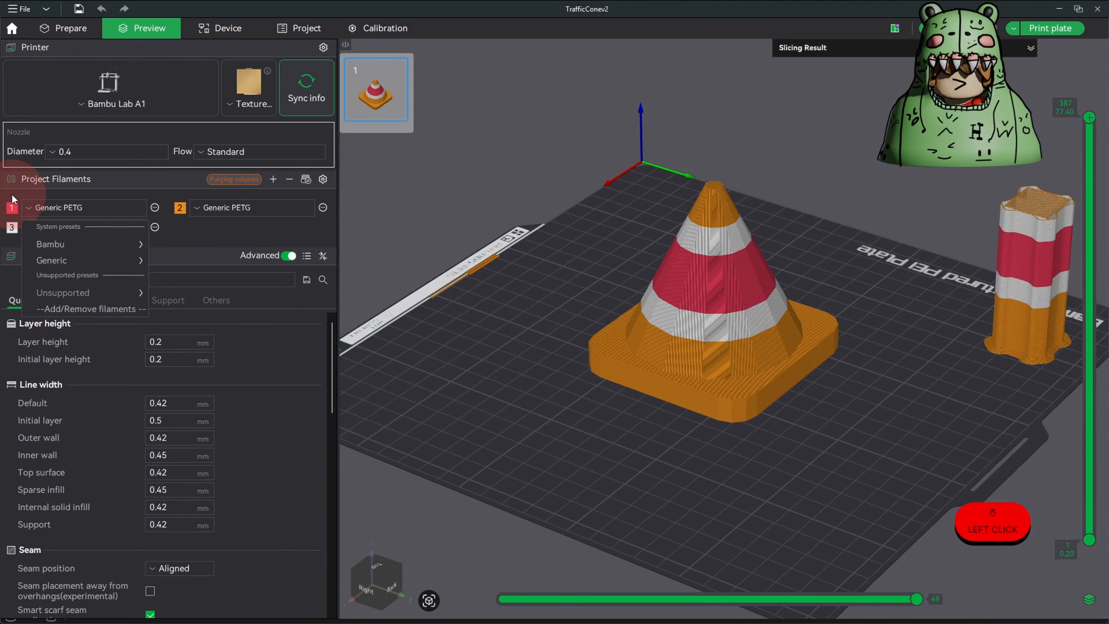
click(33, 202)
click(28, 179)
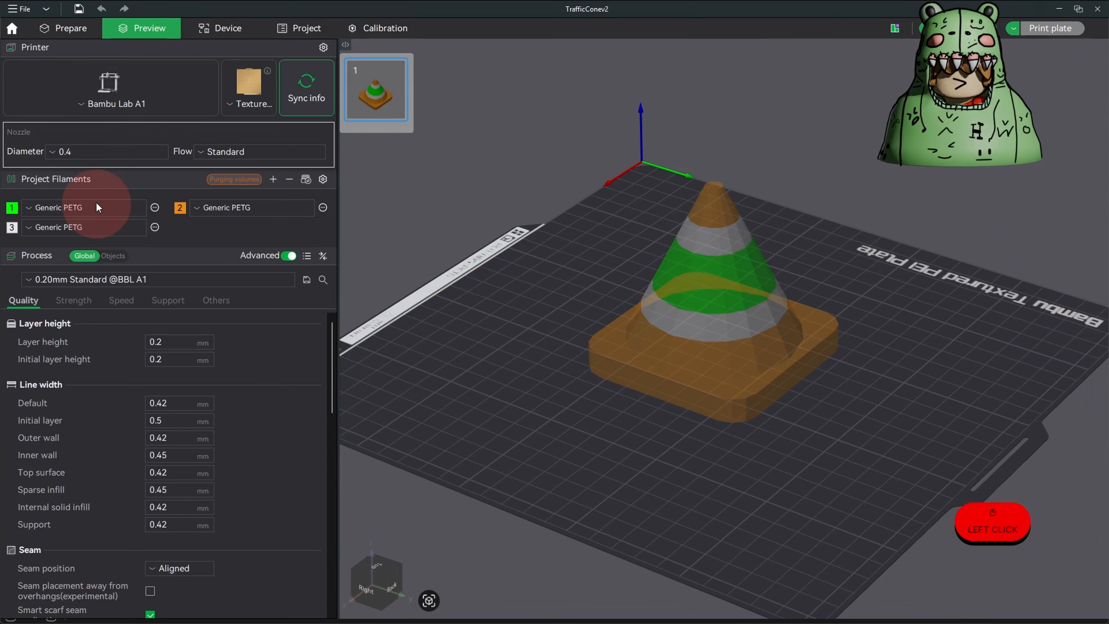
- Return to the Prepare workspace and examine the recoloured cone and its bands from several sides and up close
click(96, 28)
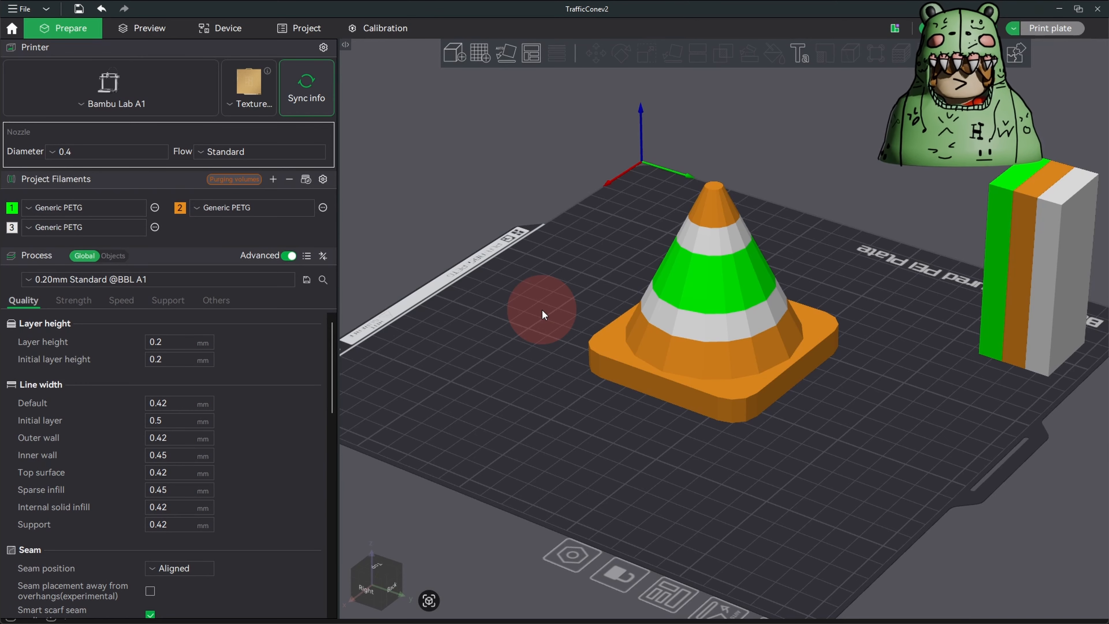
drag(541, 308, 645, 458)
scroll(485, 447, up, 3)
scroll(486, 447, down, 4)
scroll(555, 461, up, 3)
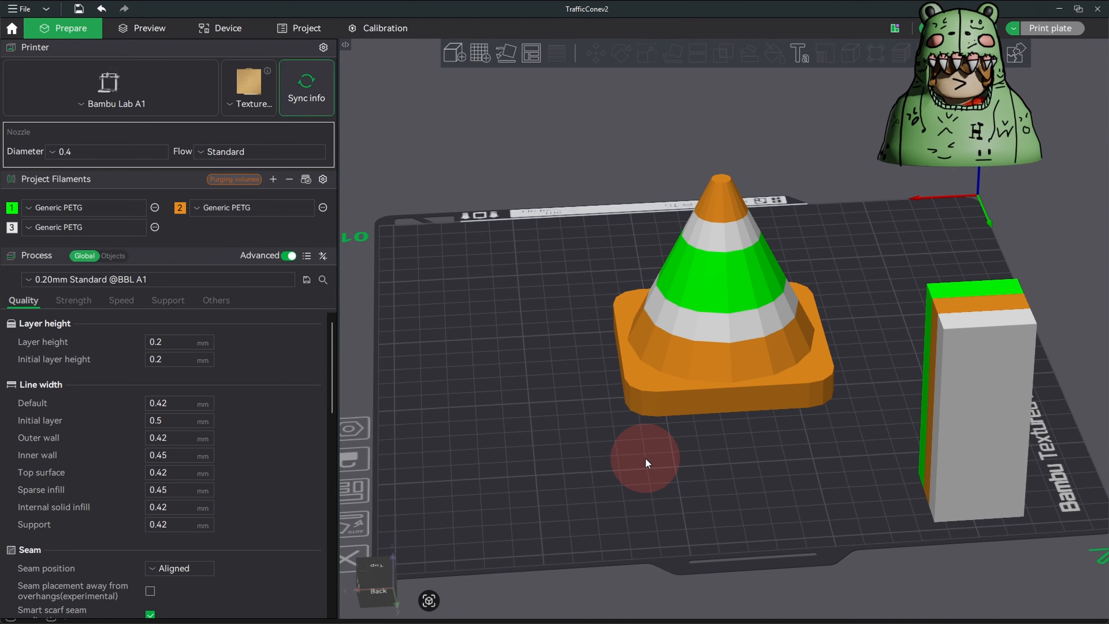
drag(797, 447, 733, 451)
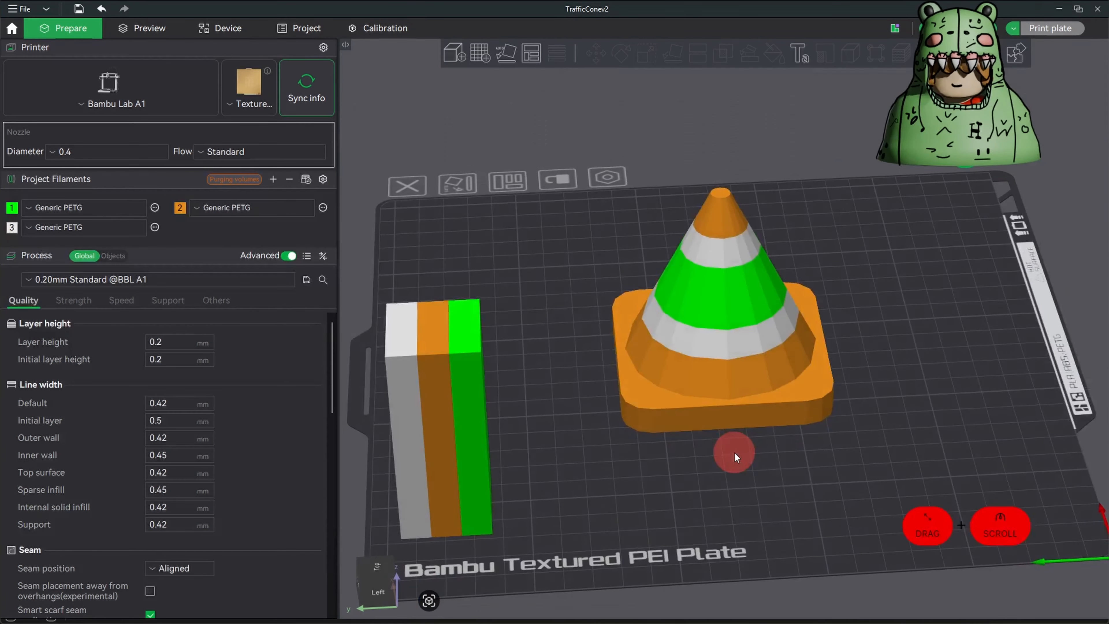
scroll(733, 451, down, 5)
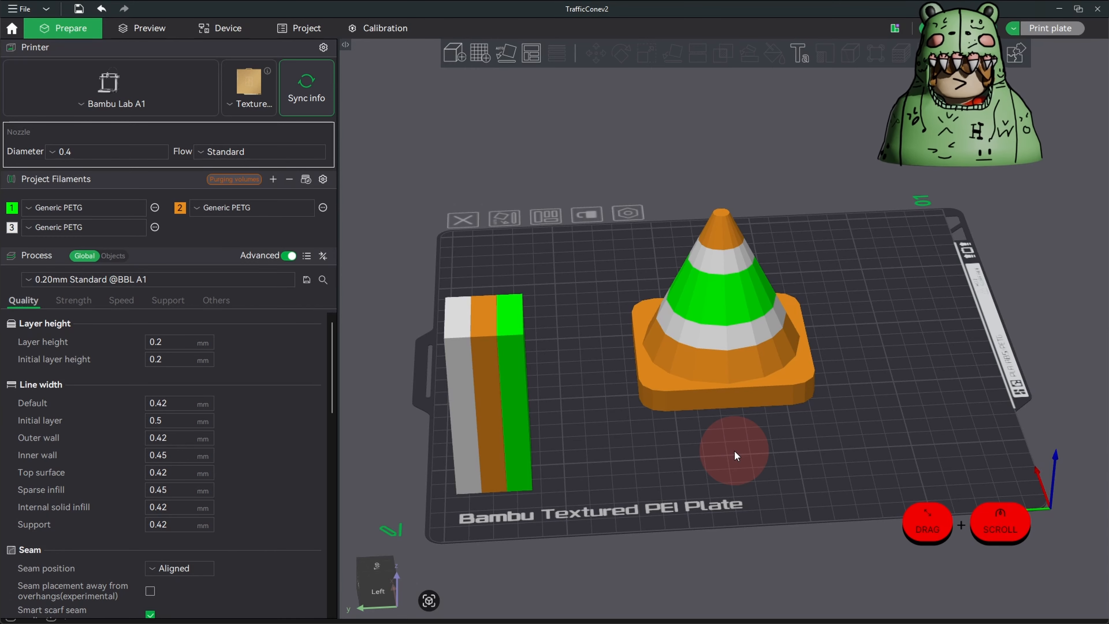
drag(734, 451, 698, 454)
scroll(697, 452, up, 2)
scroll(698, 460, up, 2)
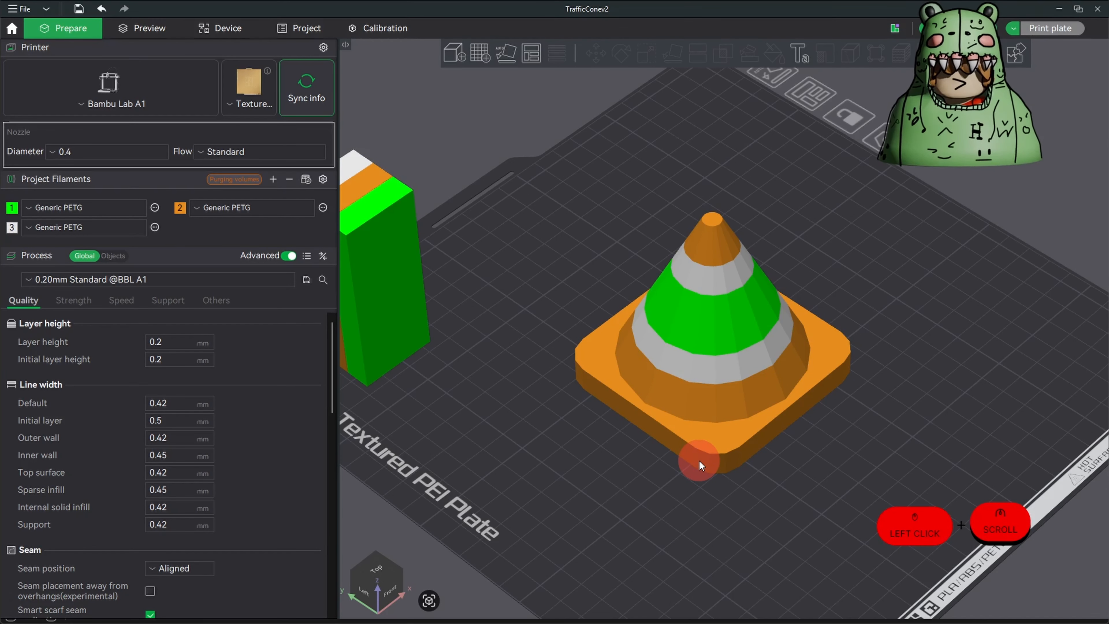
scroll(699, 460, up, 2)
scroll(699, 461, up, 2)
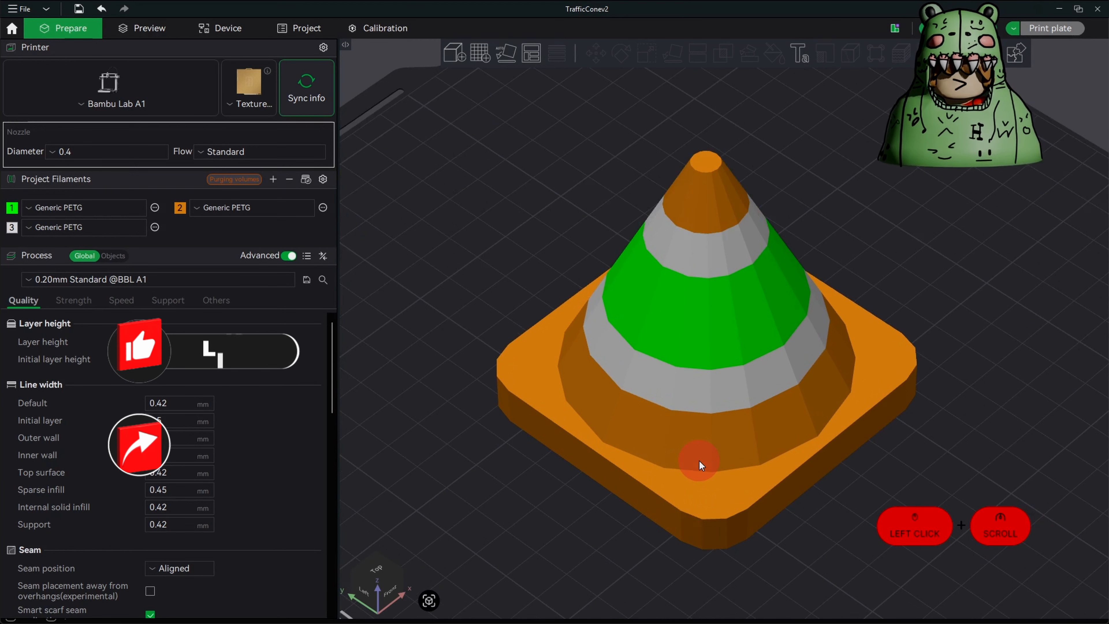